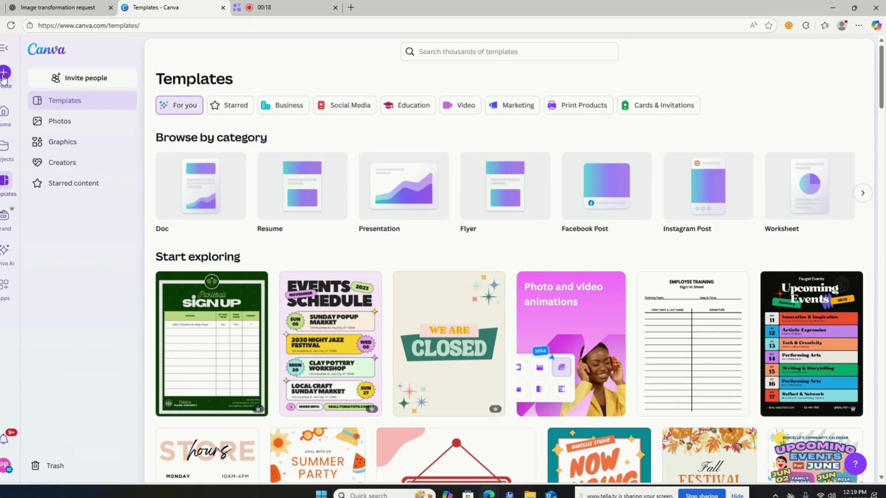
Start a new custom-size 2500 × 2500 px blank design.
click(3, 77)
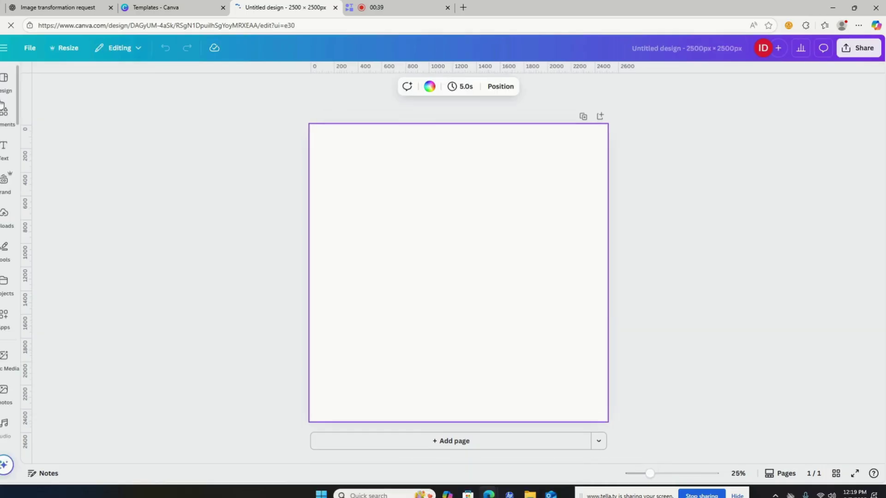
Search Elements for 'number frames' and show all the Frames results.
click(2, 107)
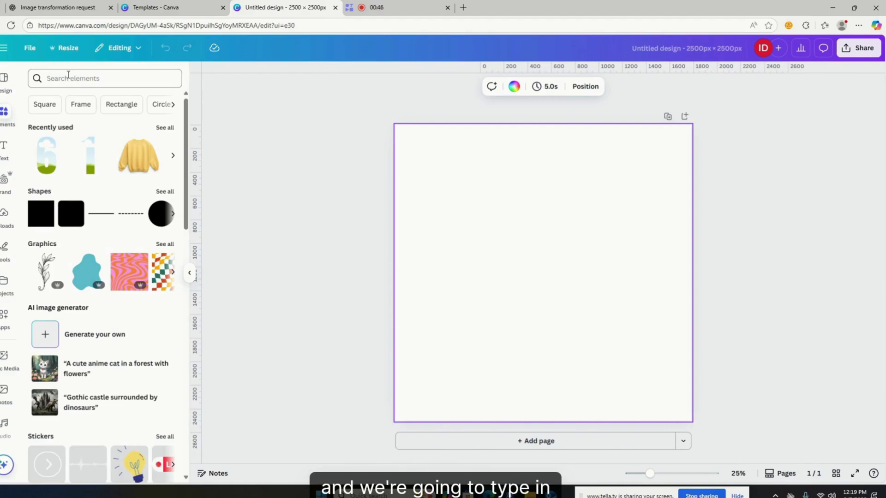
click(68, 76)
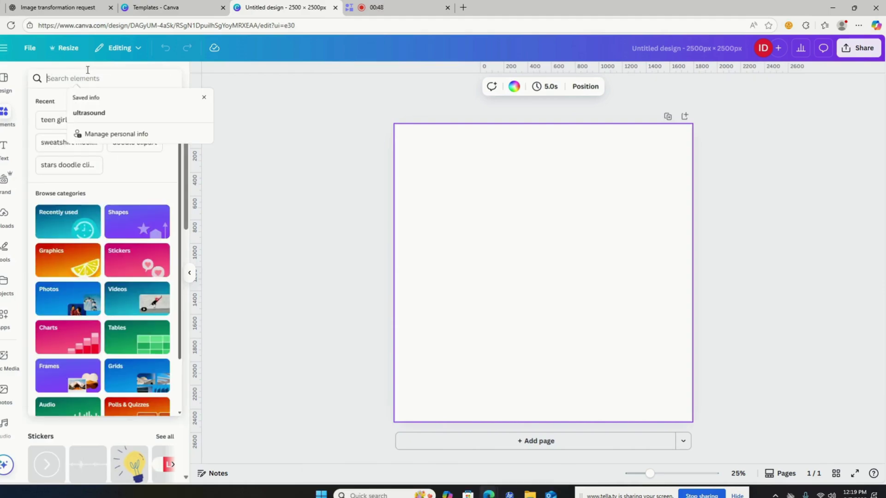
text(num)
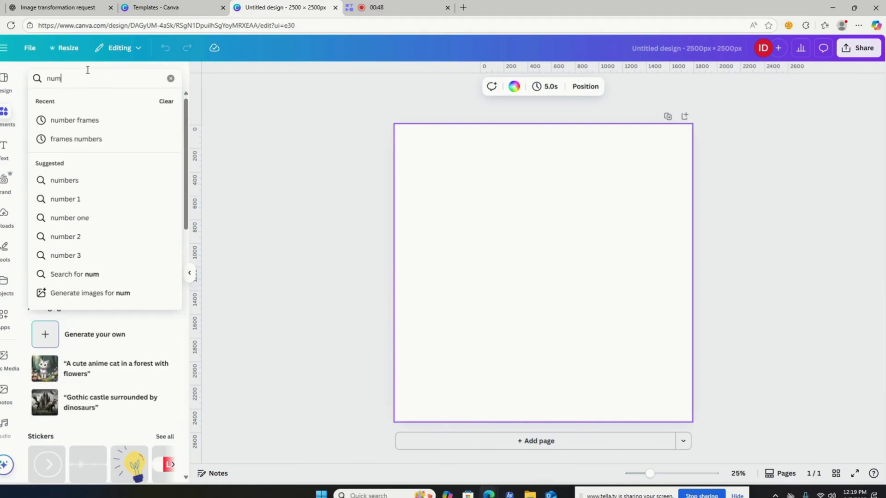
text(ber frames)
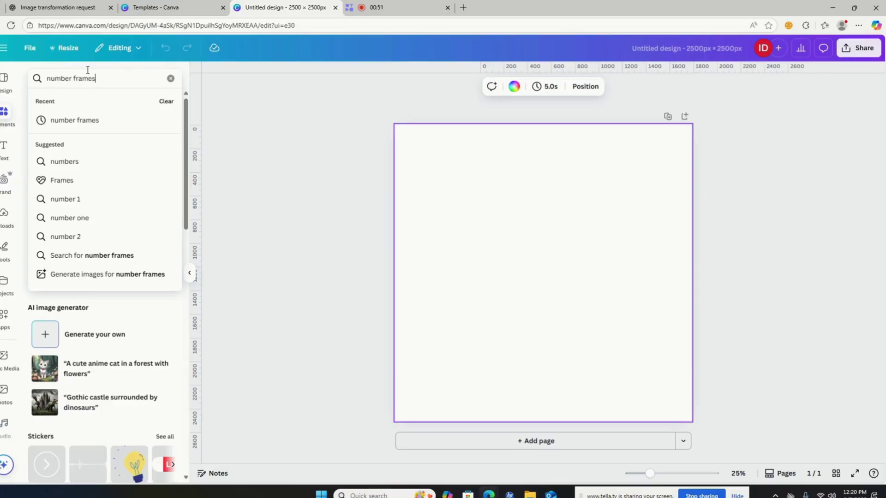
key(Return)
click(169, 210)
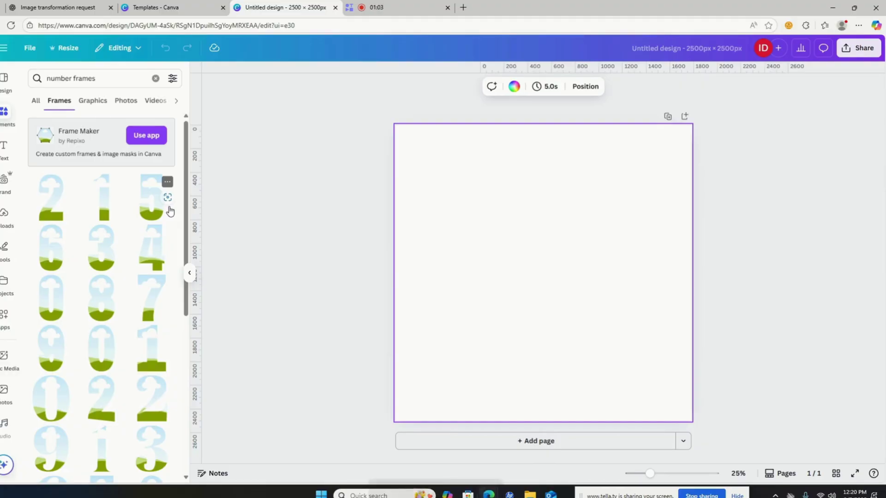
Add the 1 and 6 number frames and place them side by side.
click(101, 216)
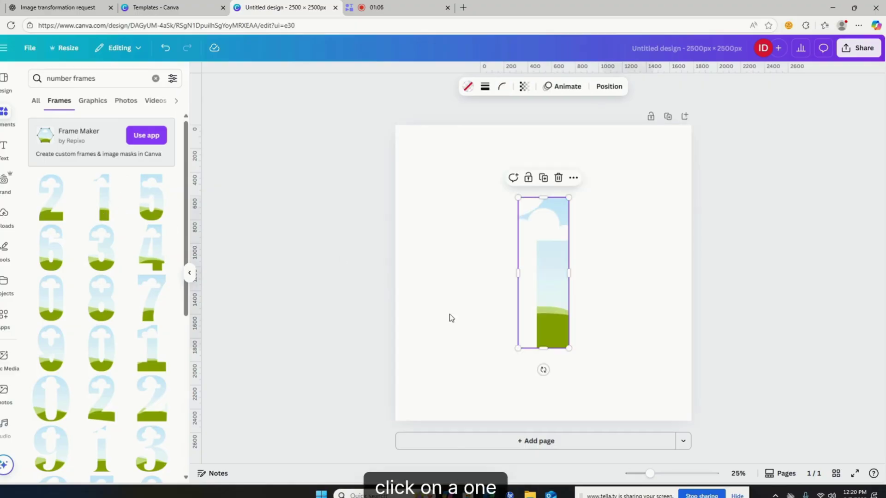
drag(538, 320, 482, 320)
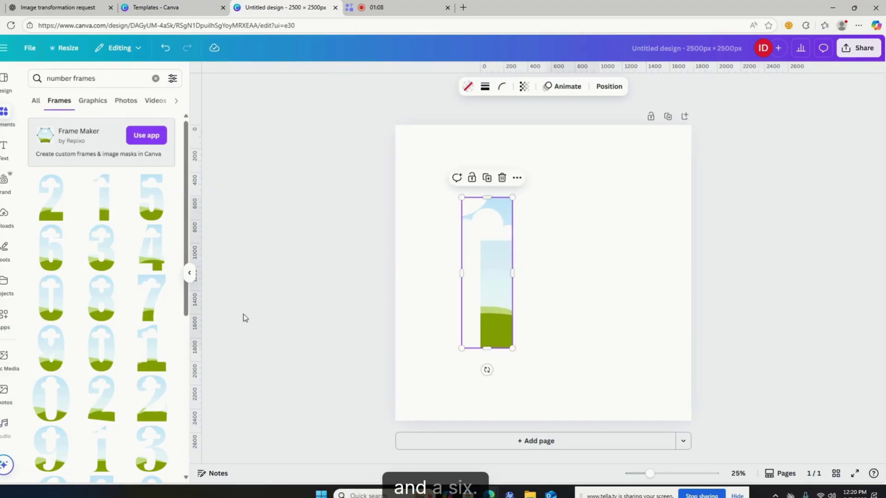
click(63, 234)
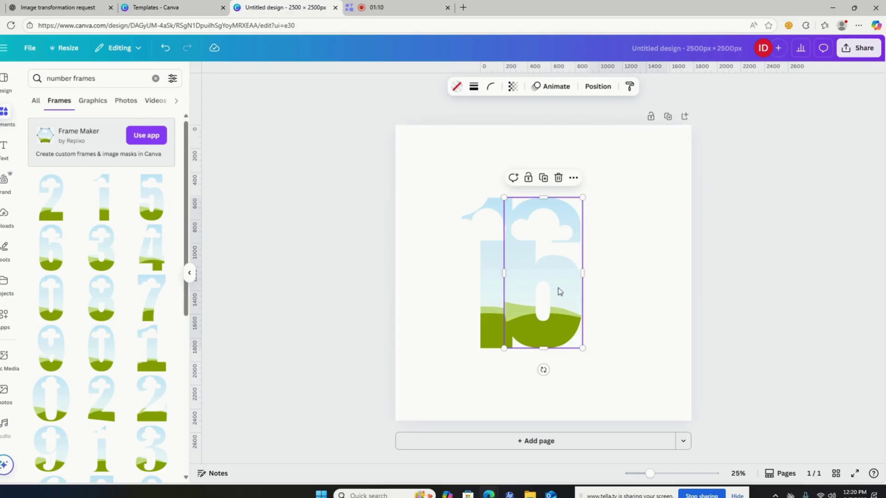
drag(560, 291, 585, 292)
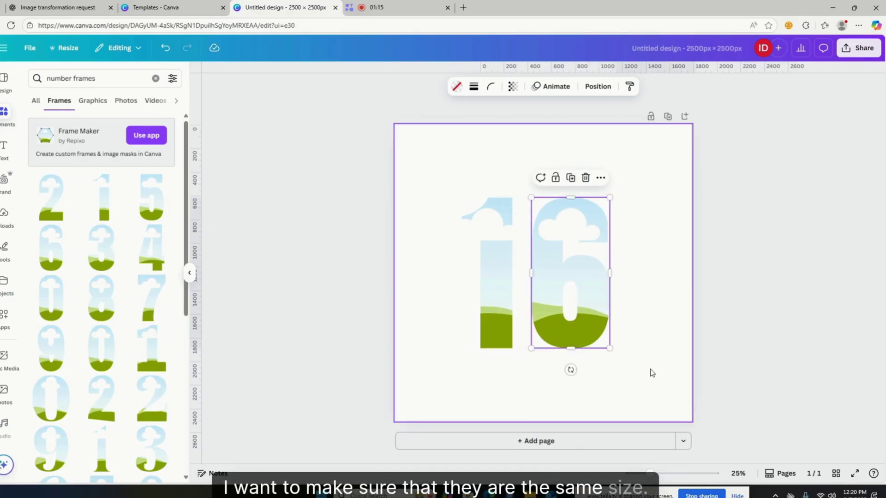
Group the 1 and 6, then enlarge and centre the 16 on the page.
drag(650, 377, 460, 194)
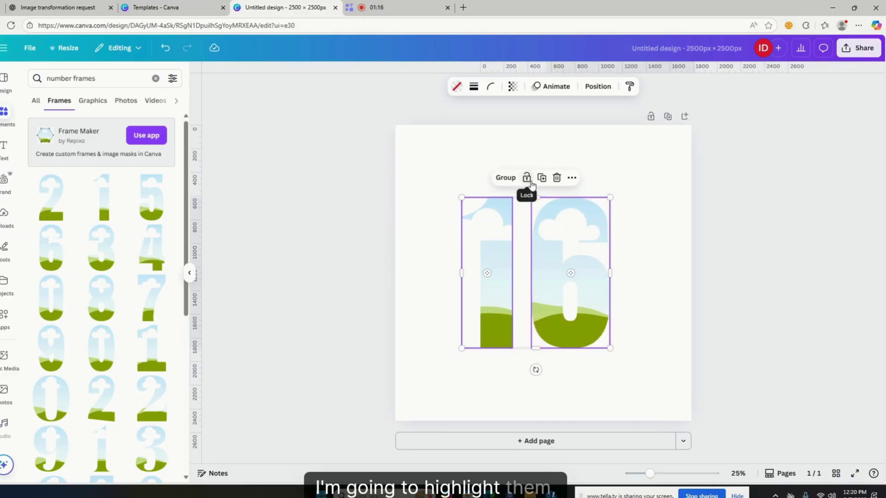
click(505, 178)
drag(610, 197, 643, 162)
drag(541, 303, 551, 332)
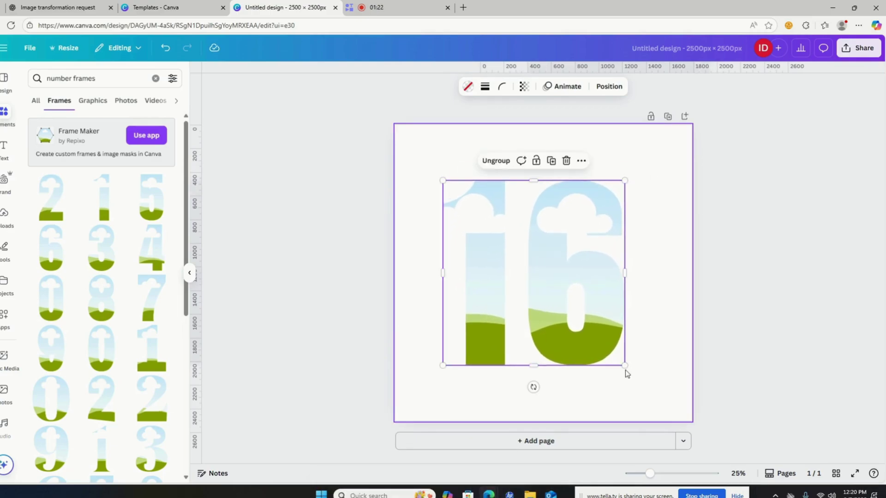
drag(625, 370, 637, 377)
drag(610, 347, 613, 337)
drag(641, 367, 649, 375)
click(633, 410)
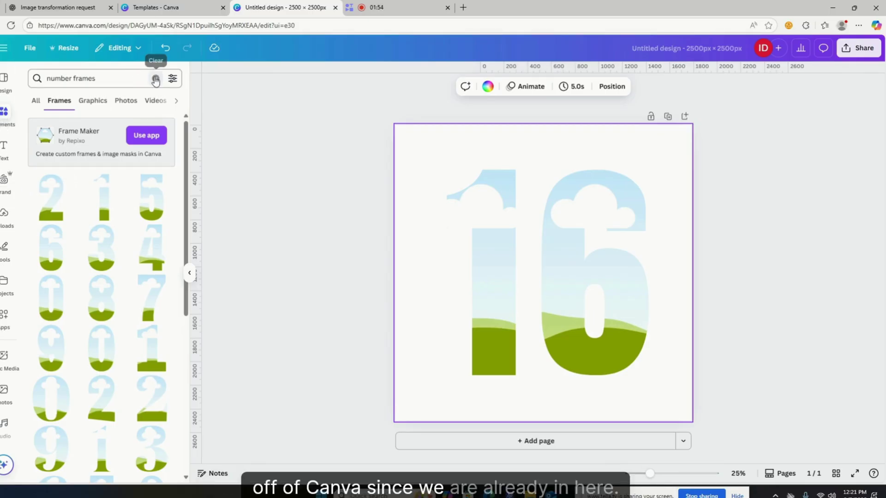
Replace the number frames search with a search for 'birthday teen girl'.
click(156, 79)
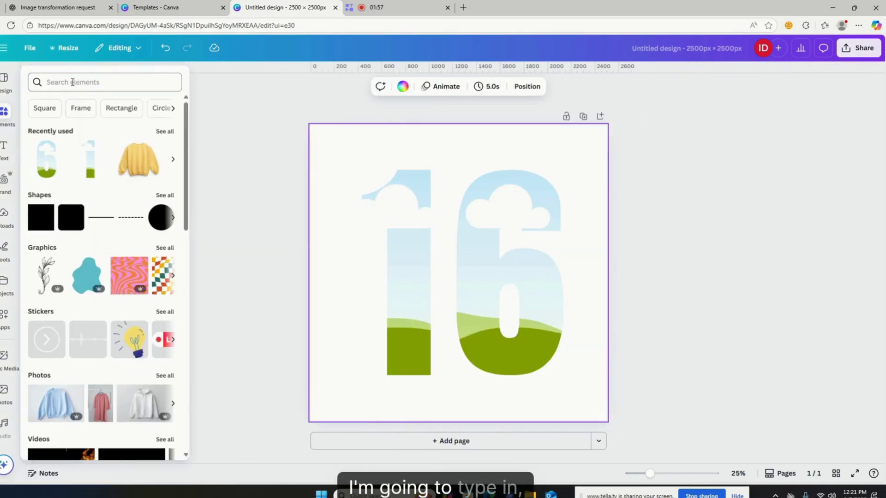
click(71, 82)
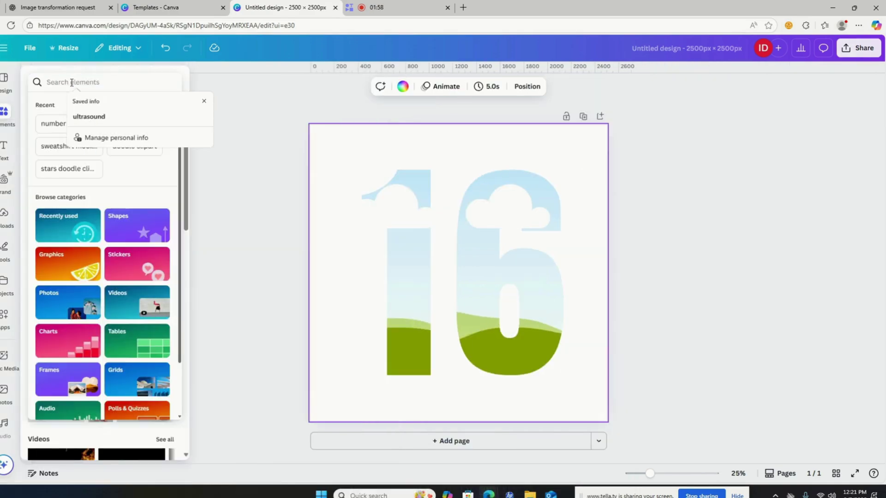
text(birthday)
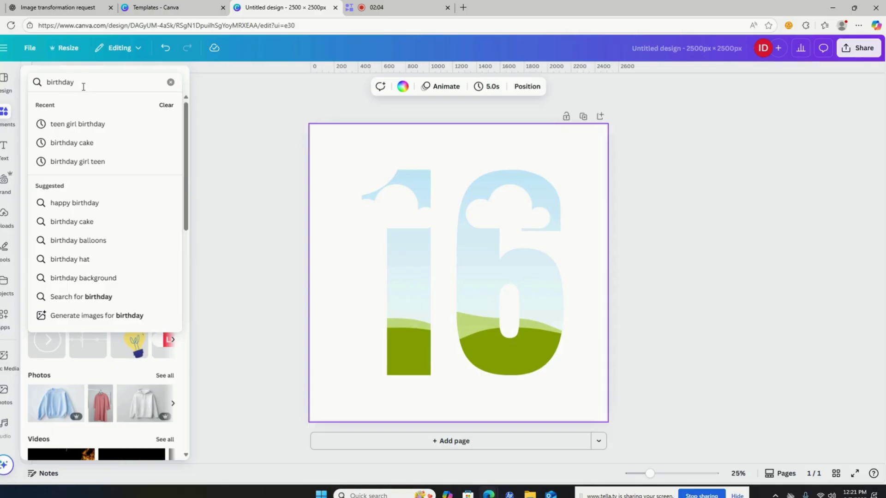
text( teen g)
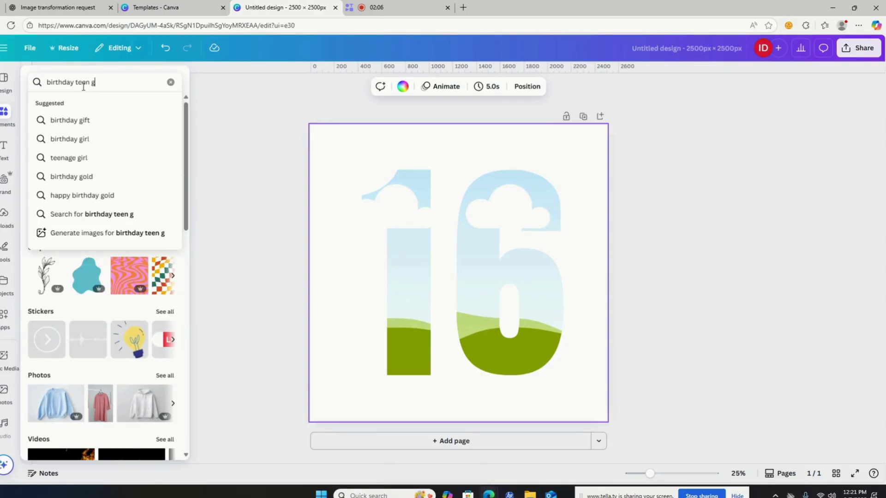
text(irl)
key(Return)
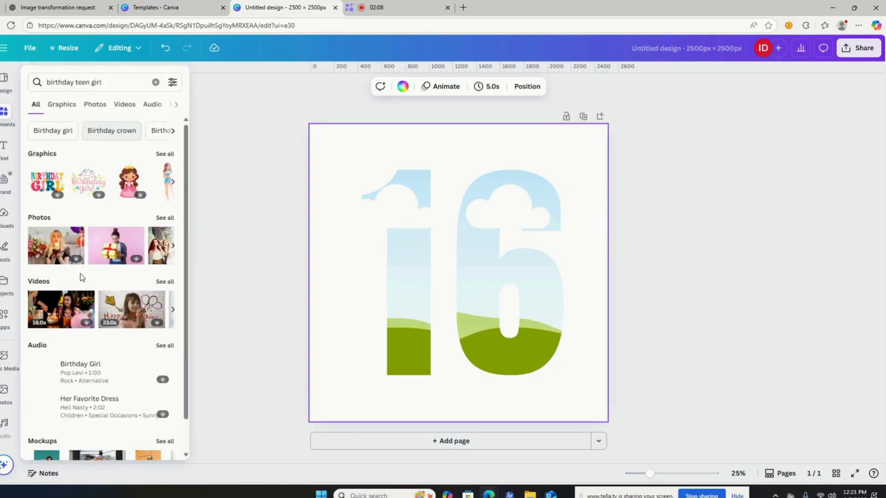
Show all photo results and scroll down to find the yellow-and-red wall photo.
click(161, 220)
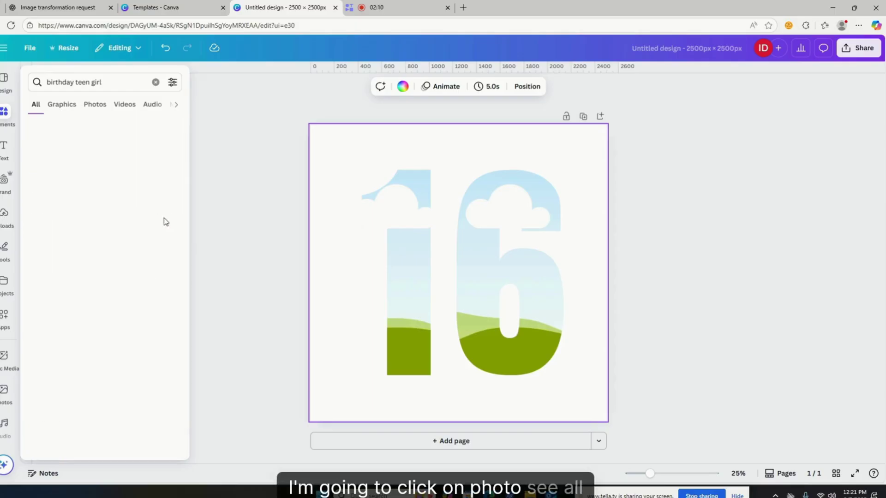
scroll(123, 240, down, 7)
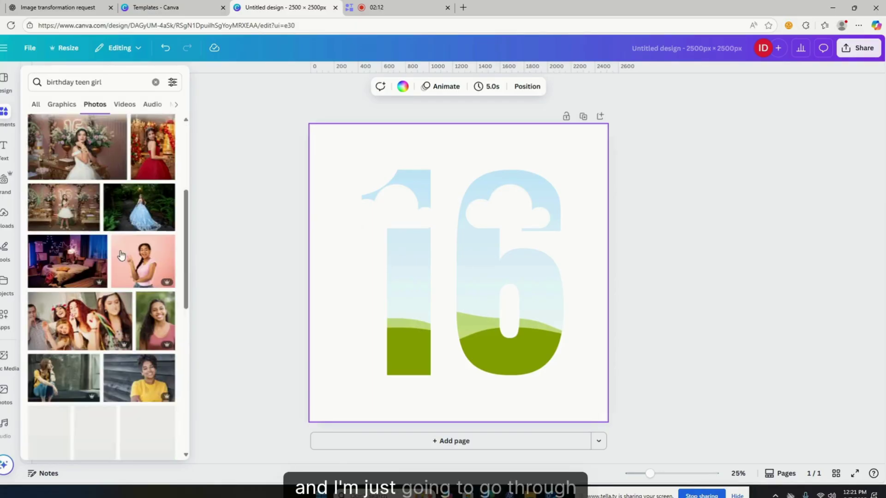
scroll(128, 304, down, 3)
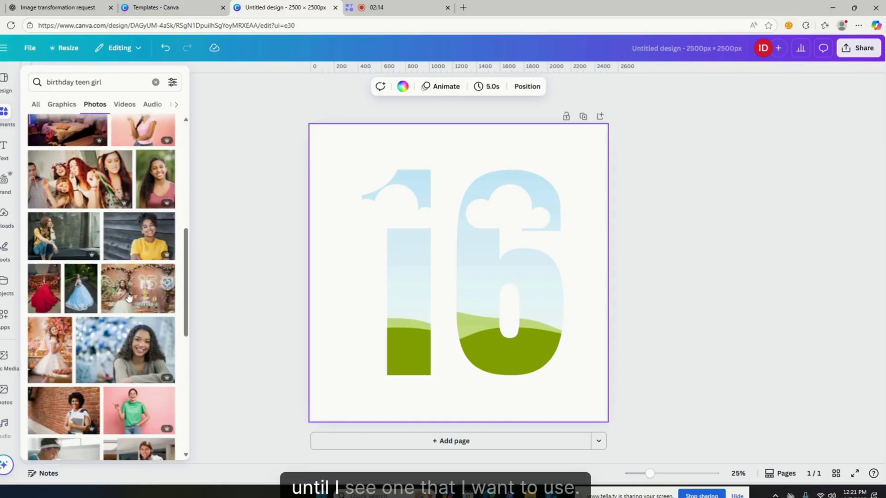
scroll(128, 307, down, 4)
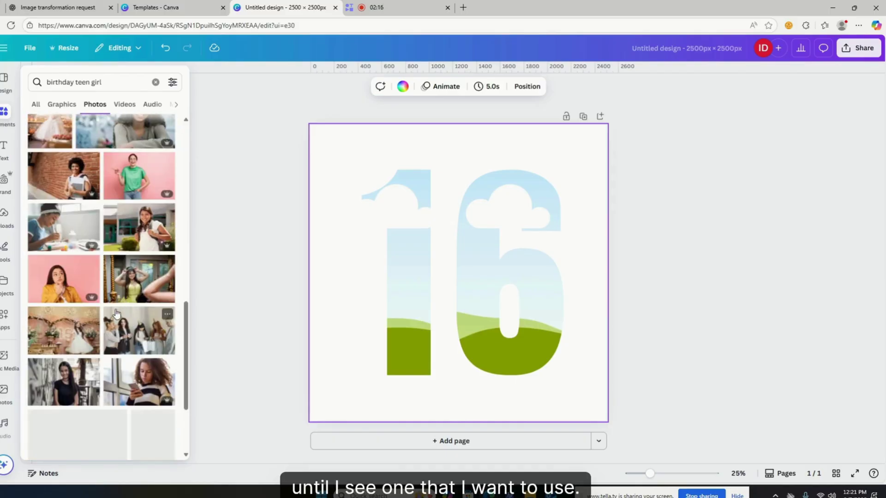
scroll(115, 318, down, 3)
scroll(115, 318, down, 6)
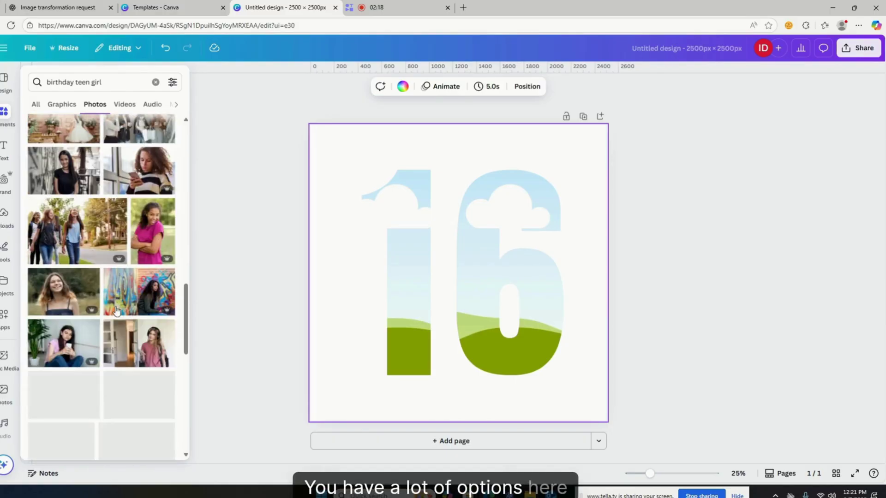
scroll(111, 312, down, 2)
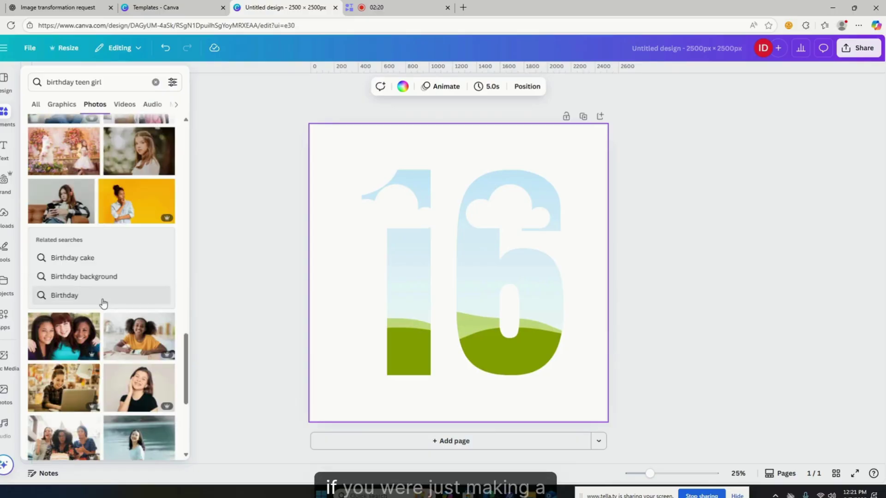
scroll(103, 306, down, 2)
scroll(103, 306, down, 2)
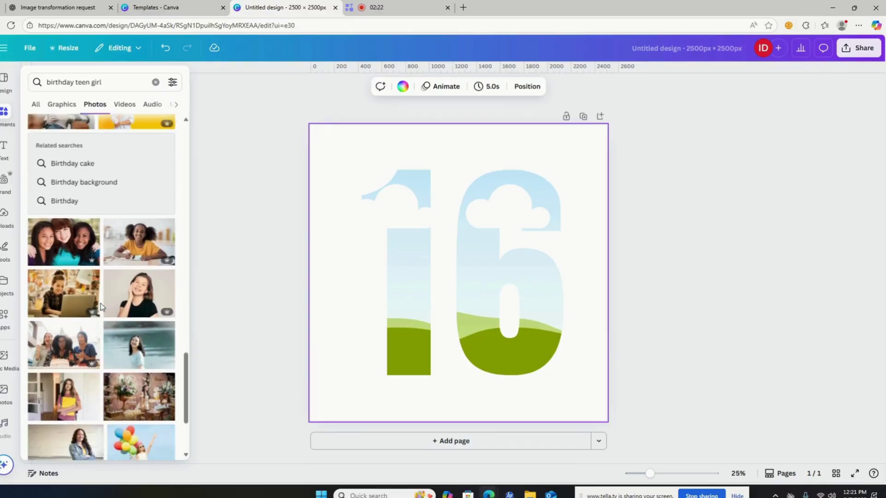
scroll(101, 308, down, 4)
scroll(101, 308, down, 3)
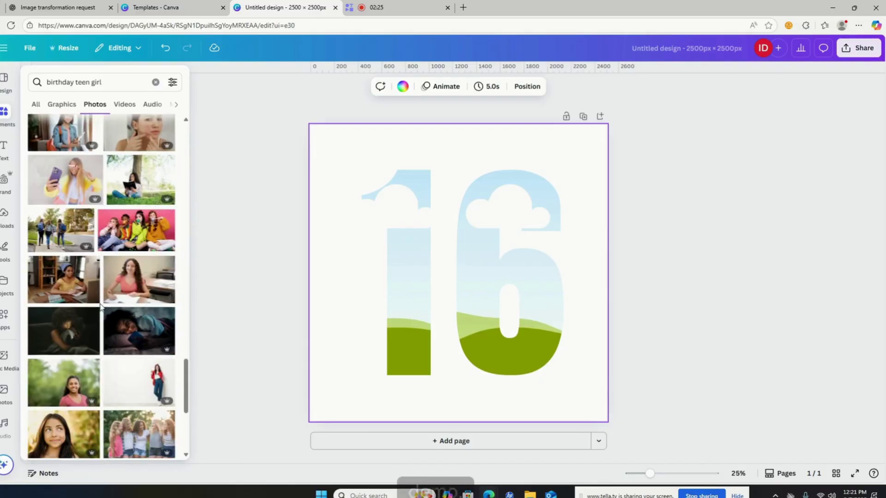
scroll(101, 308, down, 3)
scroll(100, 308, down, 3)
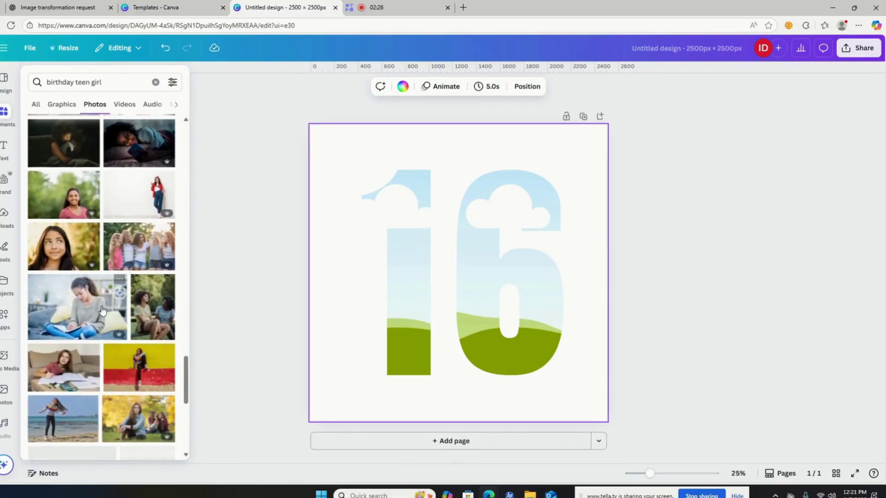
Add the yellow-and-red wall photo and duplicate it, keeping a copy below the original.
click(124, 374)
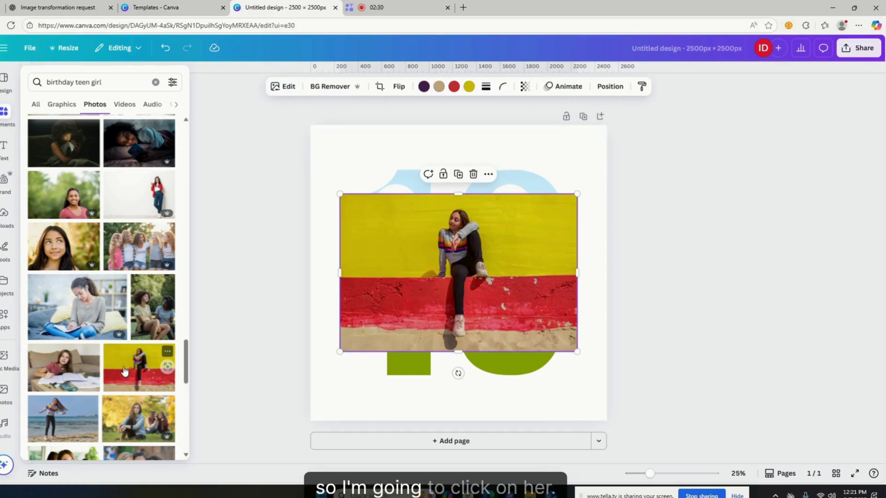
click(466, 261)
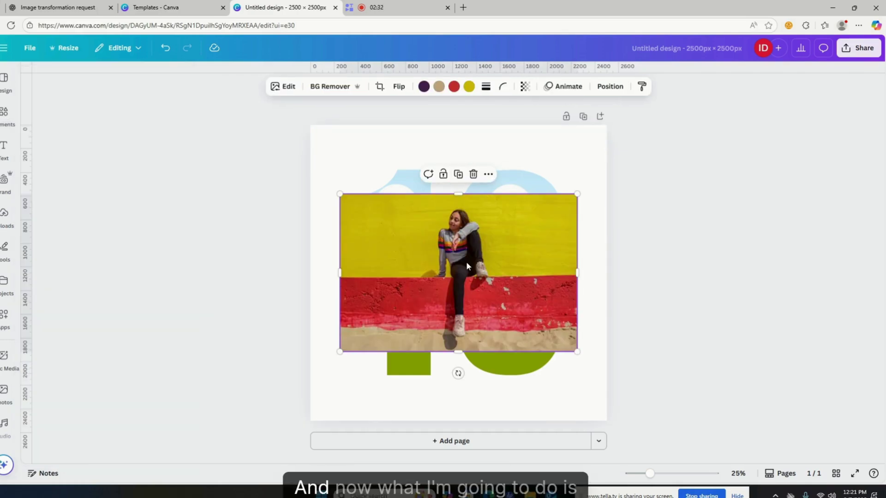
click(459, 178)
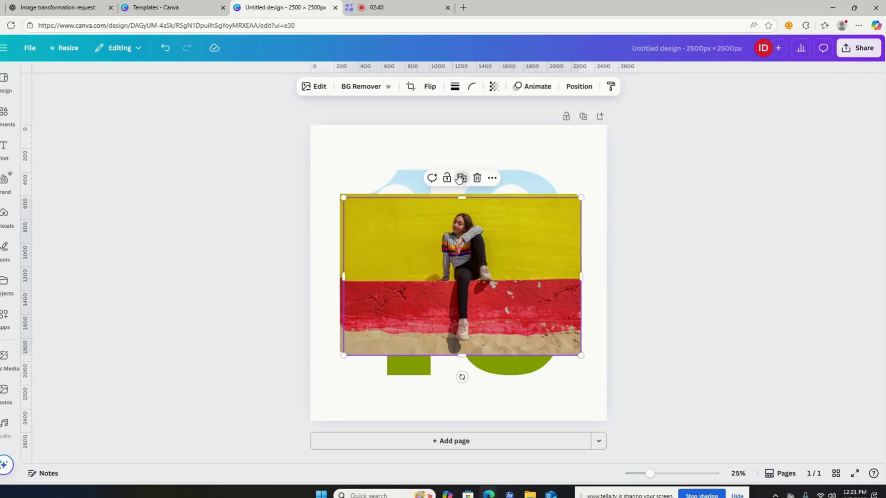
drag(461, 258, 458, 367)
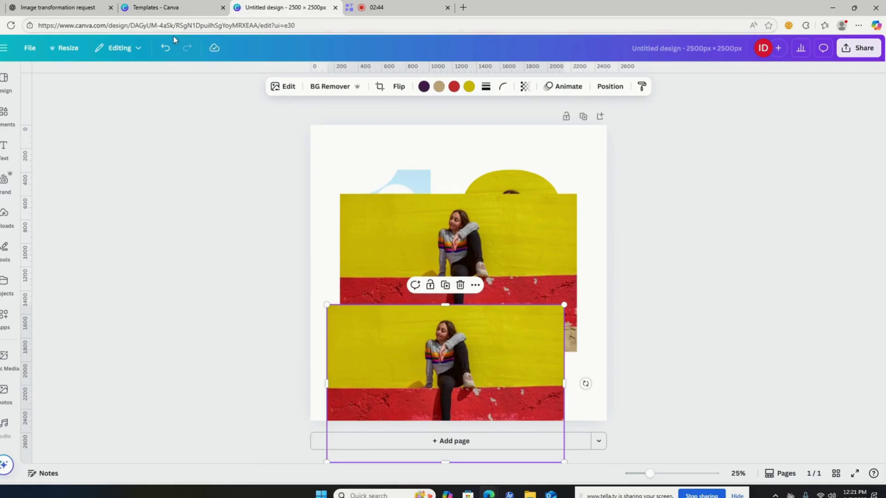
click(166, 49)
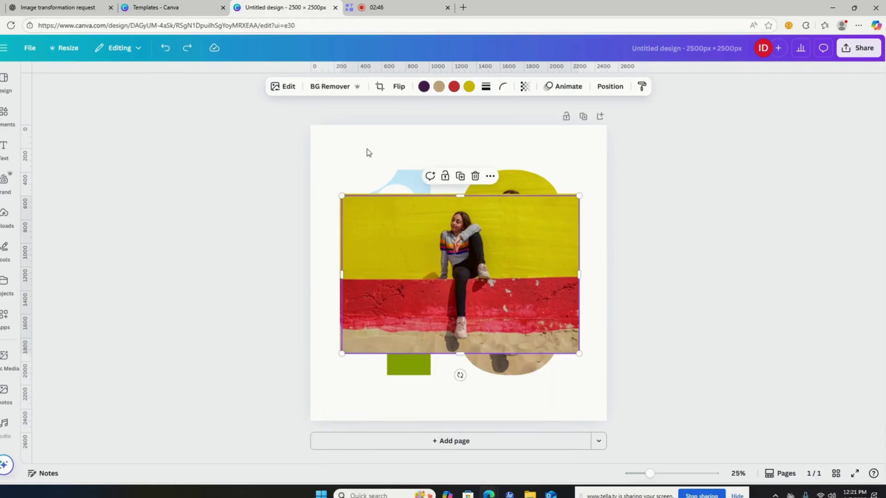
click(164, 48)
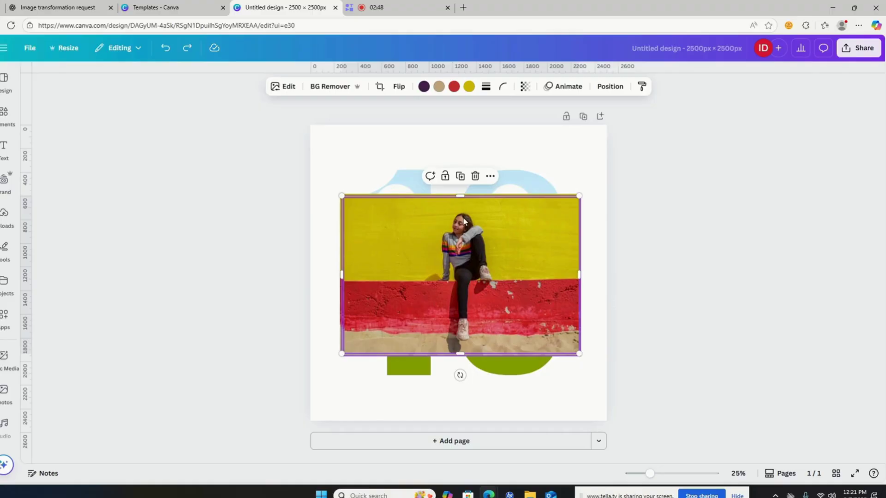
drag(465, 251, 481, 375)
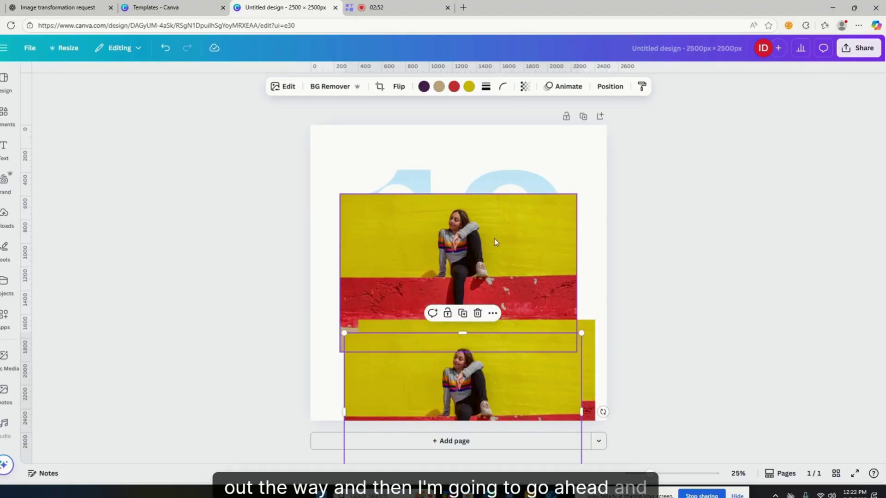
Fill the 1 and 6 frames with the girl photo and lock the 6 photo.
drag(495, 239, 387, 173)
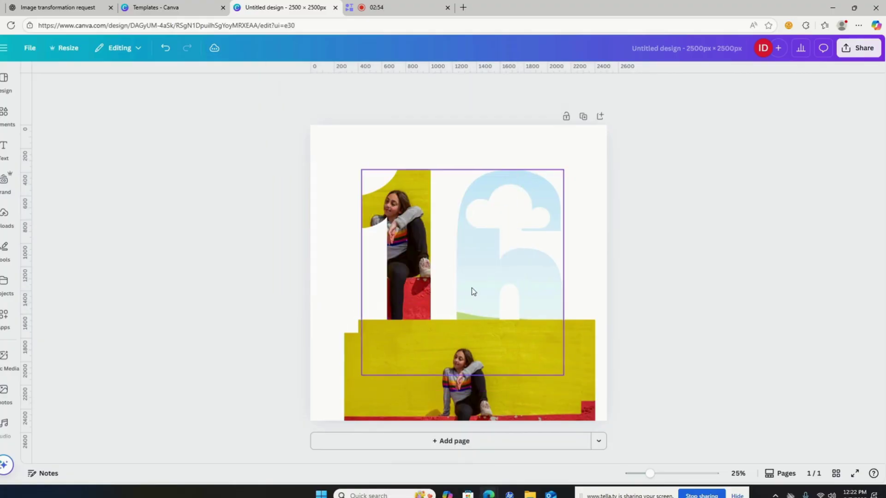
drag(535, 354, 538, 201)
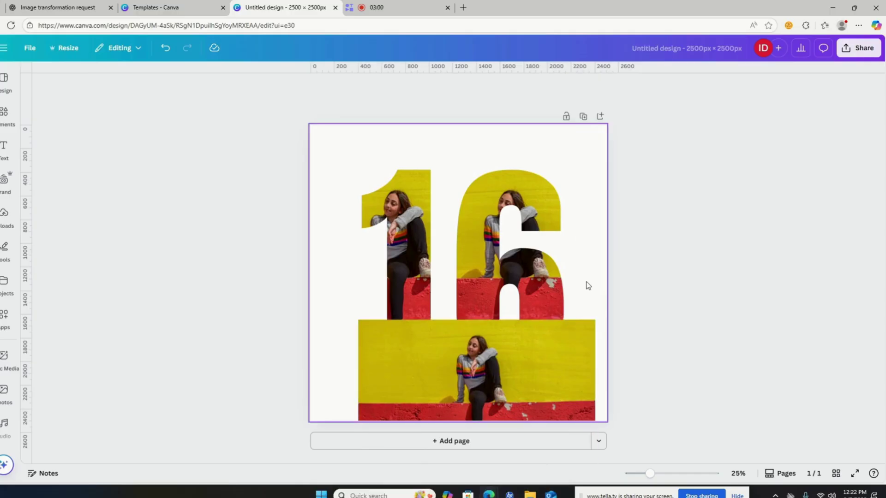
click(554, 258)
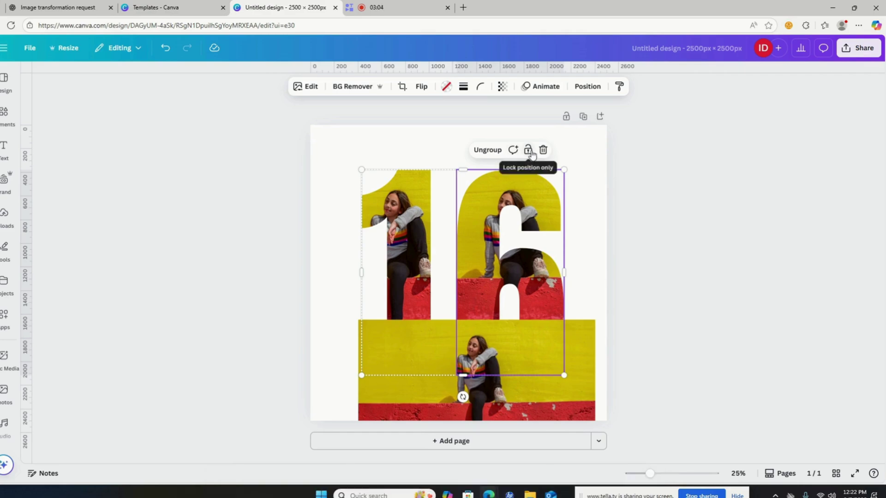
click(529, 151)
click(526, 188)
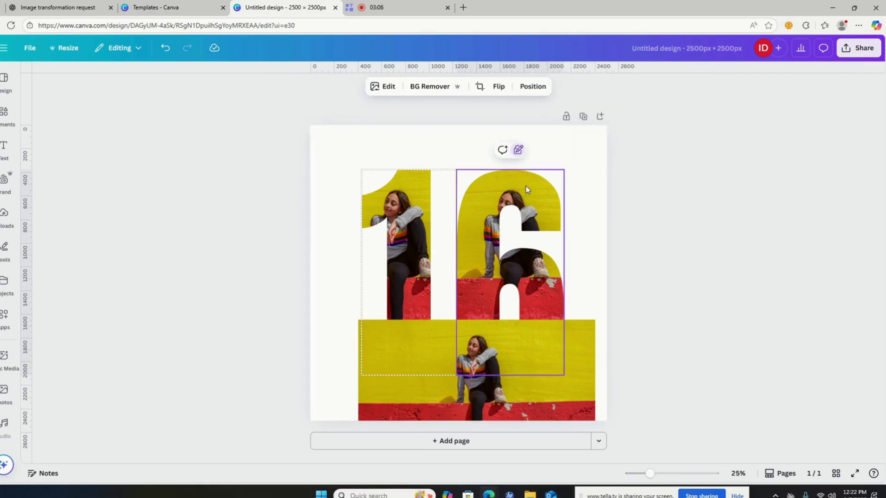
click(518, 150)
Move the spare photo up and enlarge it over the digits.
click(577, 372)
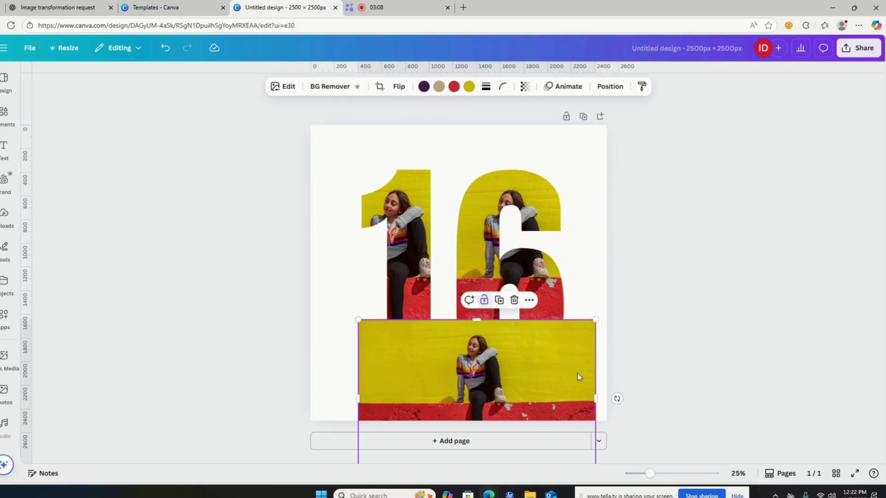
drag(578, 373, 552, 219)
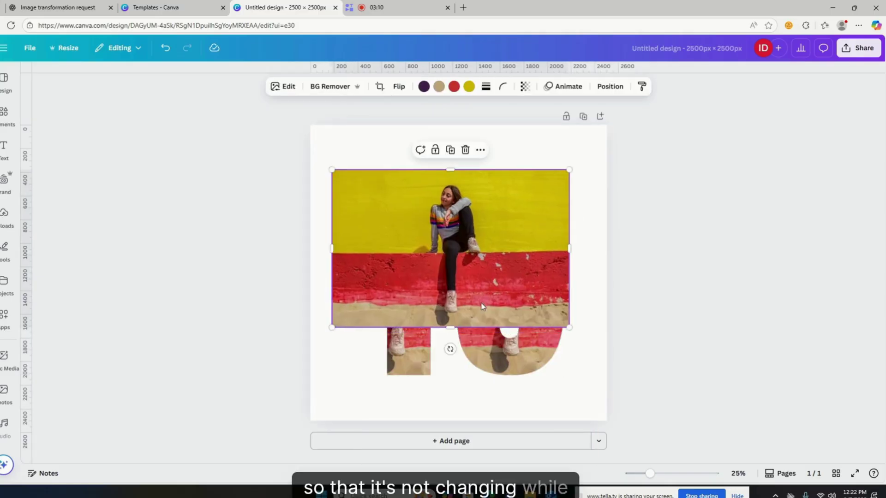
drag(570, 328, 667, 392)
drag(559, 348, 510, 340)
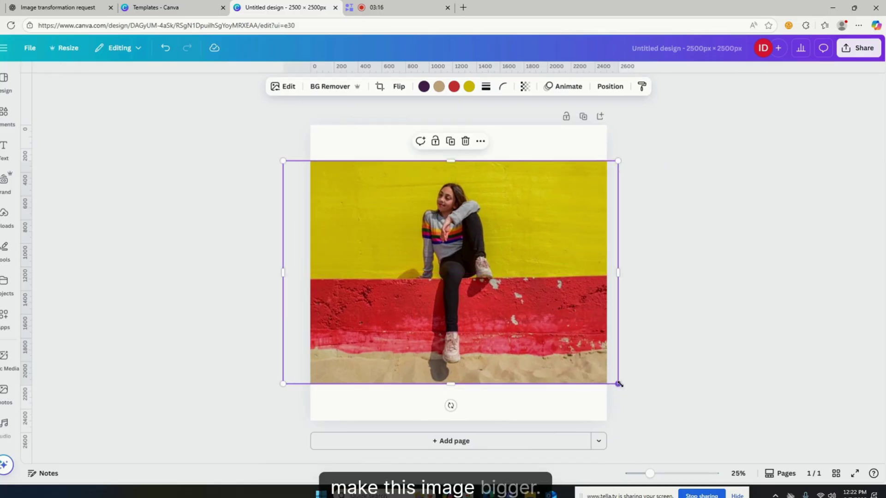
drag(618, 384, 649, 405)
drag(560, 357, 511, 325)
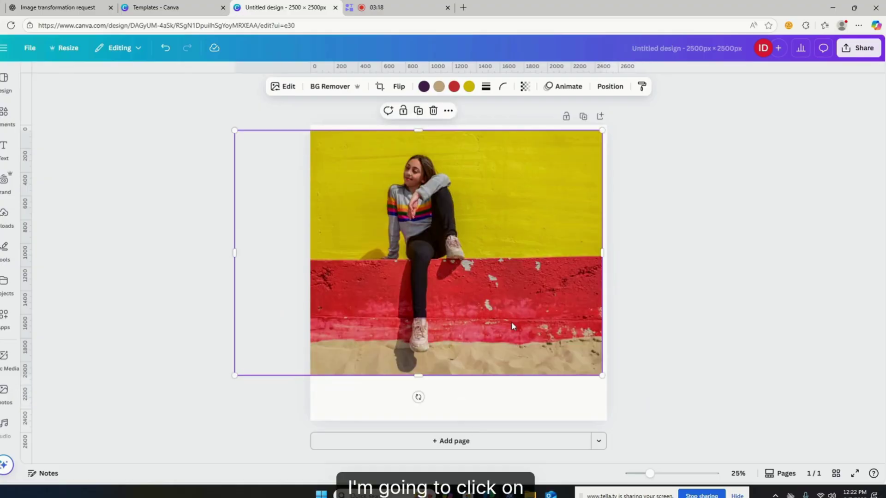
drag(497, 286, 516, 297)
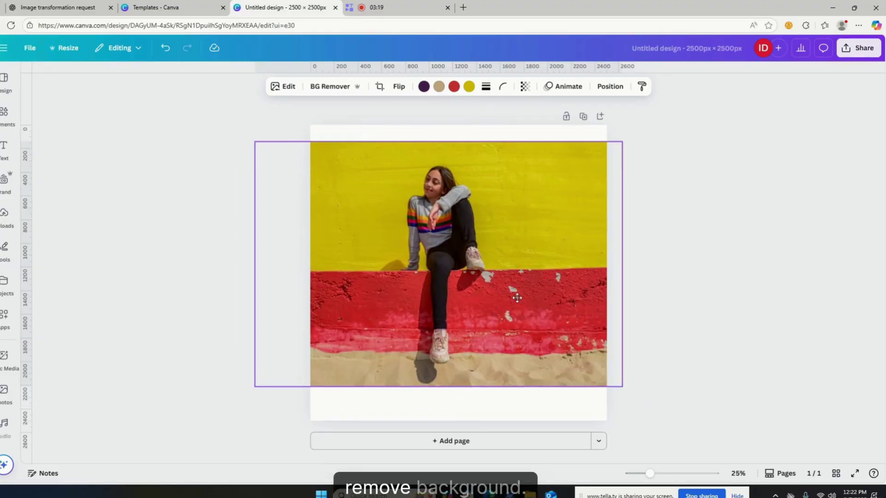
Remove the photo's background, trim both sides toward the girl, and enlarge the cutout.
click(329, 90)
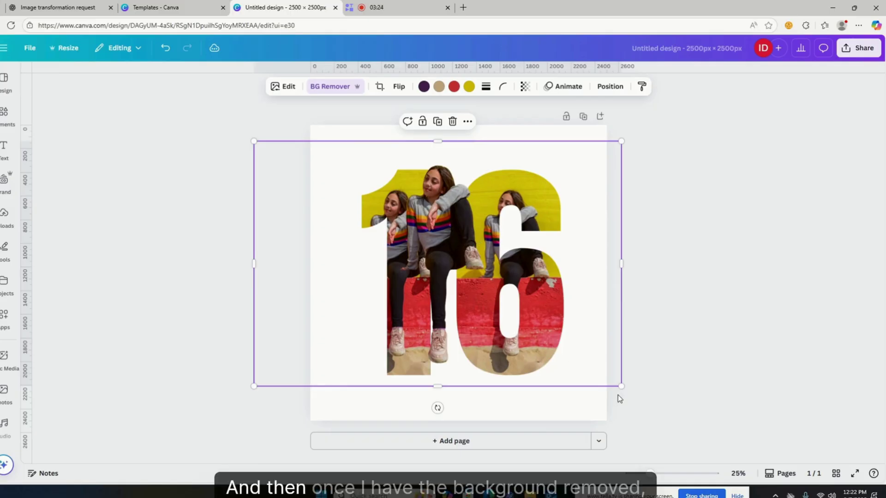
drag(613, 267, 503, 268)
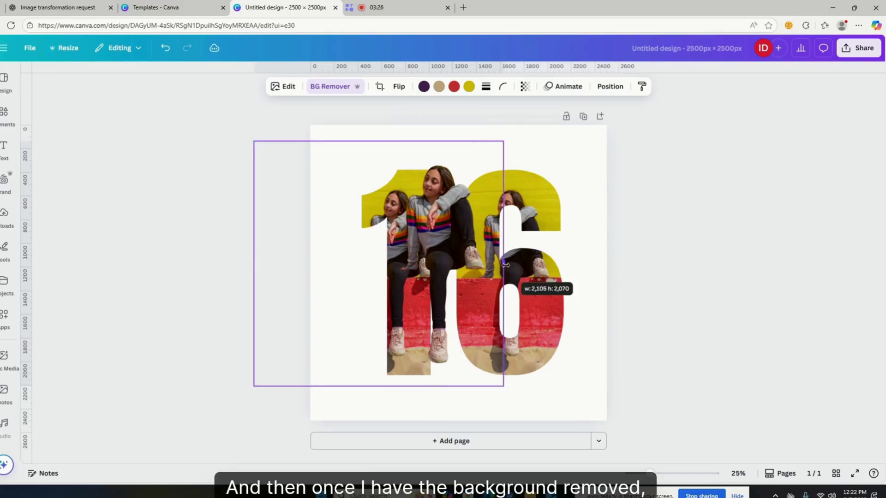
drag(253, 268, 390, 277)
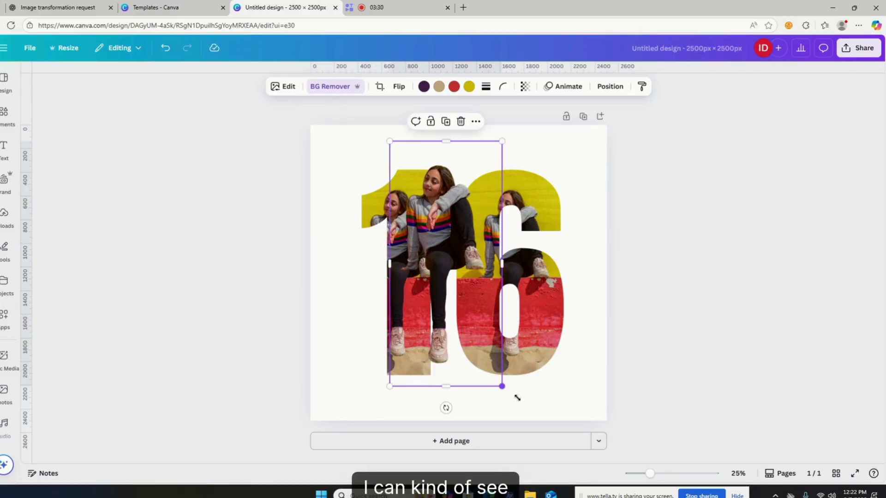
drag(517, 398, 596, 446)
drag(505, 302, 509, 280)
Enlarge the girl cutout further and centre it over the 16.
drag(650, 474, 654, 475)
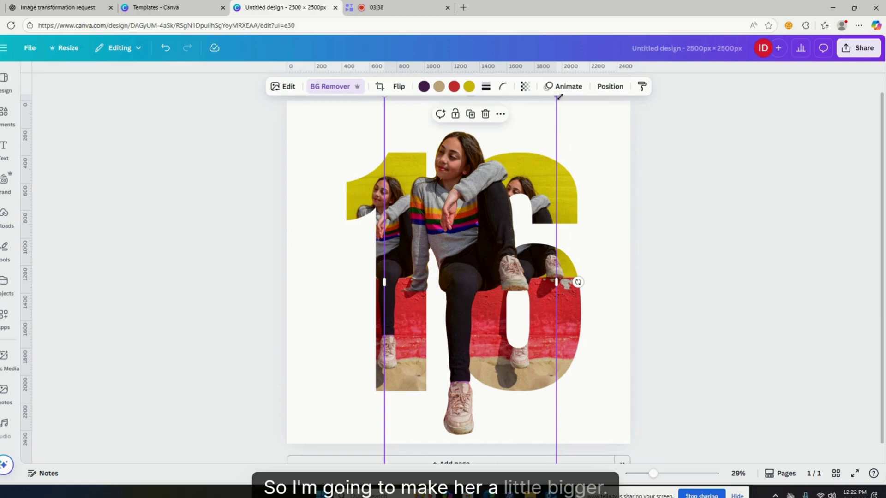
drag(560, 97, 593, 92)
drag(445, 215, 426, 203)
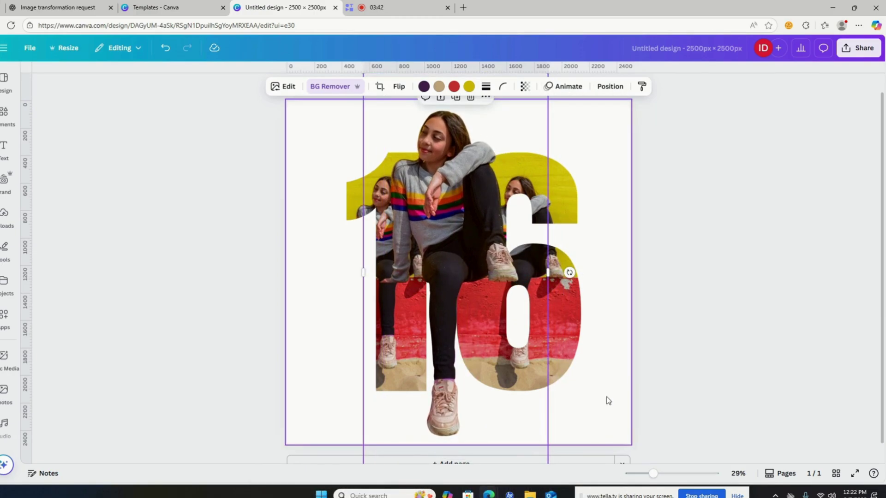
scroll(592, 420, down, 1)
drag(548, 458, 538, 438)
scroll(640, 375, up, 2)
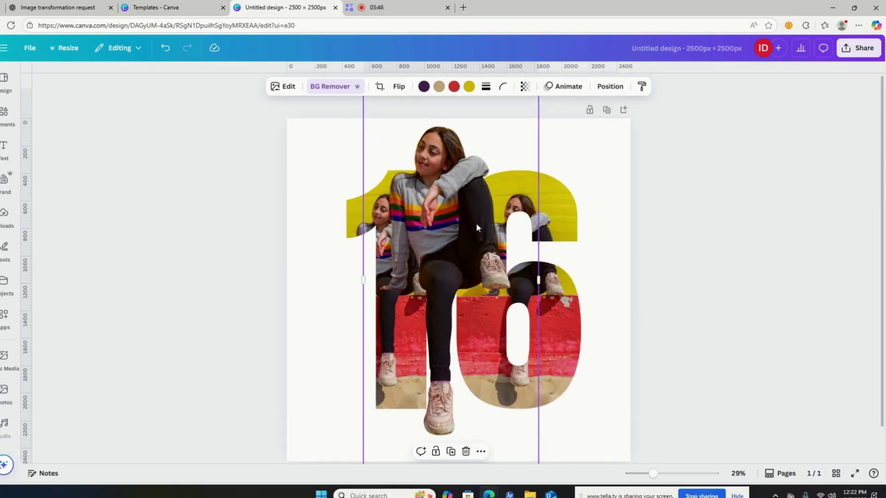
mouse_move(469, 218)
mouse_down()
mouse_move(474, 223)
mouse_move(434, 216)
mouse_move(477, 224)
mouse_move(469, 225)
mouse_up()
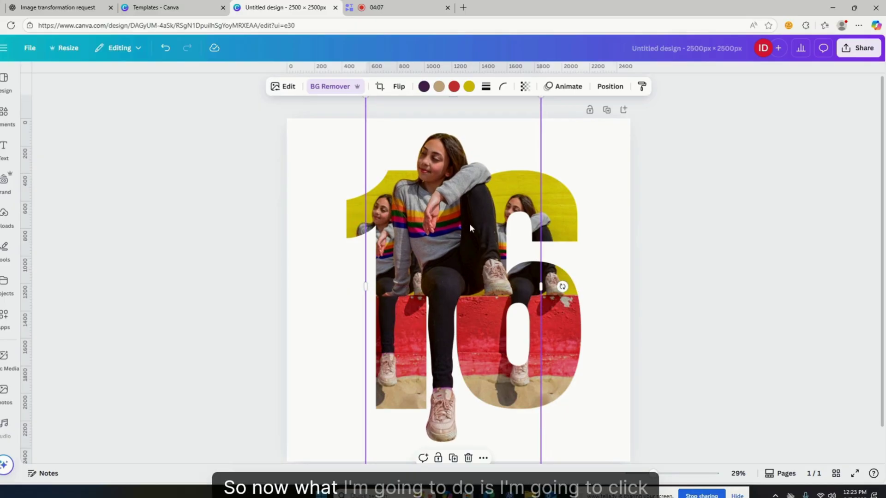
Send the girl cutout behind the photo-filled 16 and lock it in place.
click(610, 87)
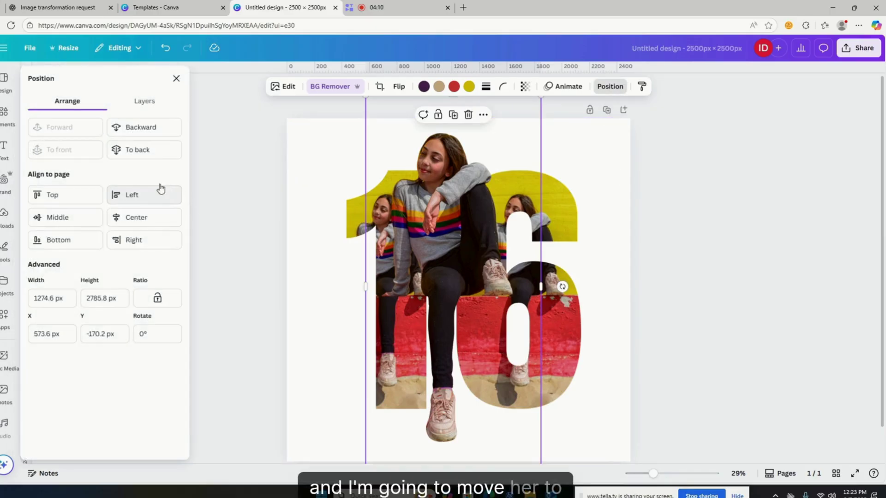
click(153, 149)
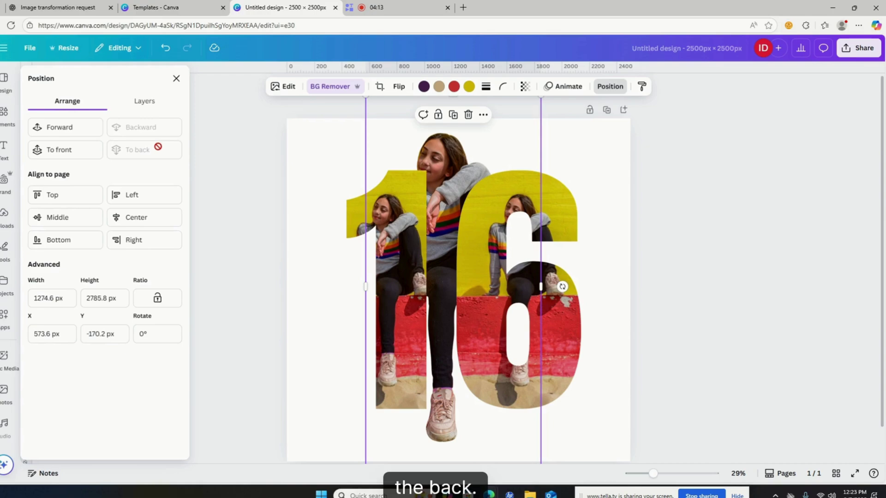
click(700, 300)
click(725, 247)
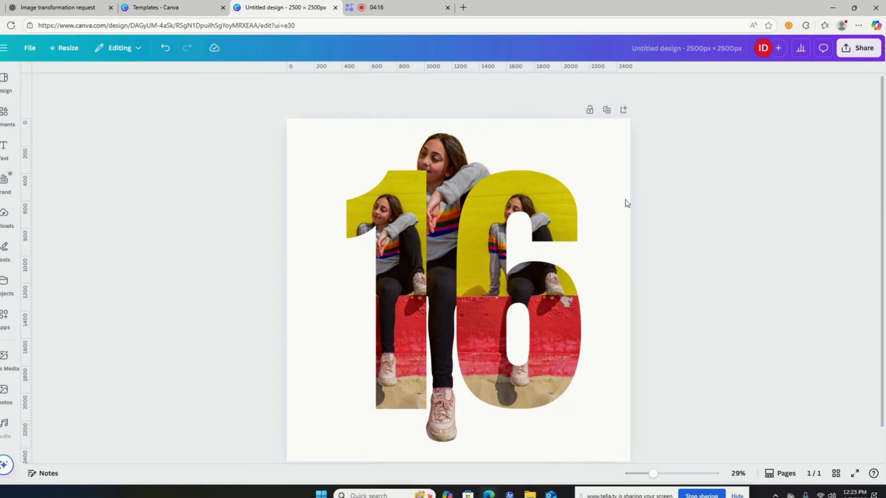
click(449, 146)
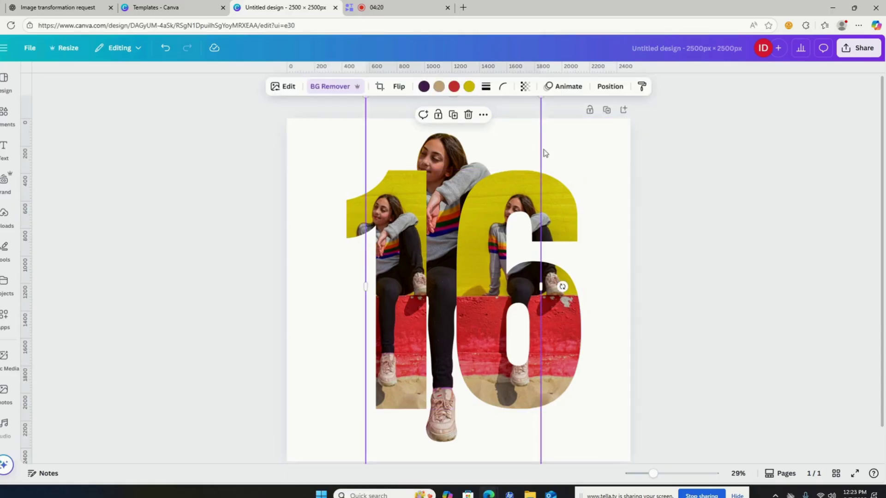
click(439, 118)
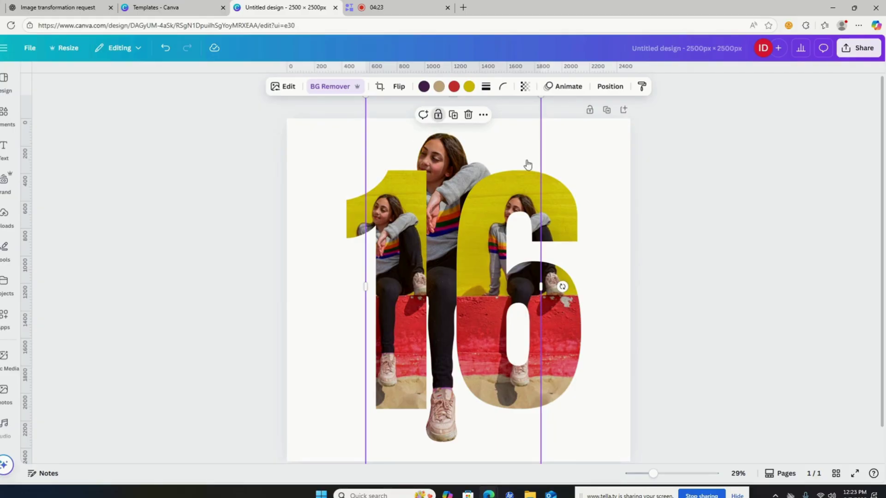
Unlock the 16, then enlarge and shift the 1's photo to align the girl with the cutout.
click(710, 245)
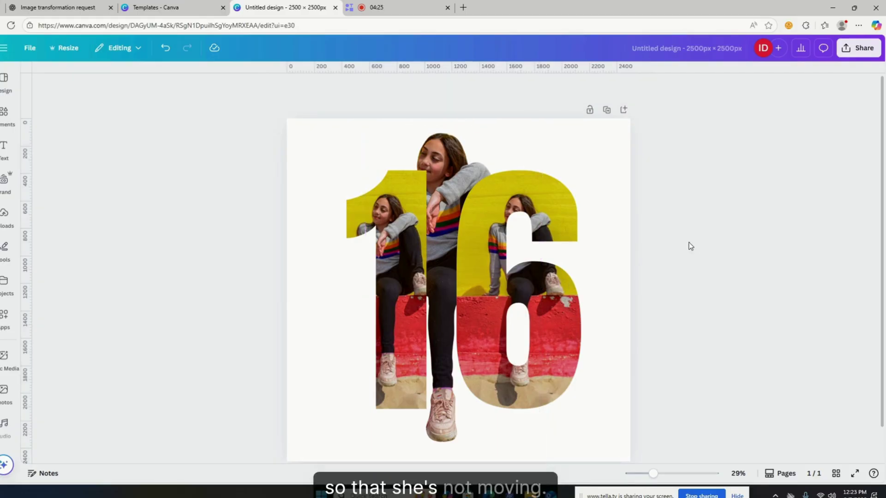
click(392, 234)
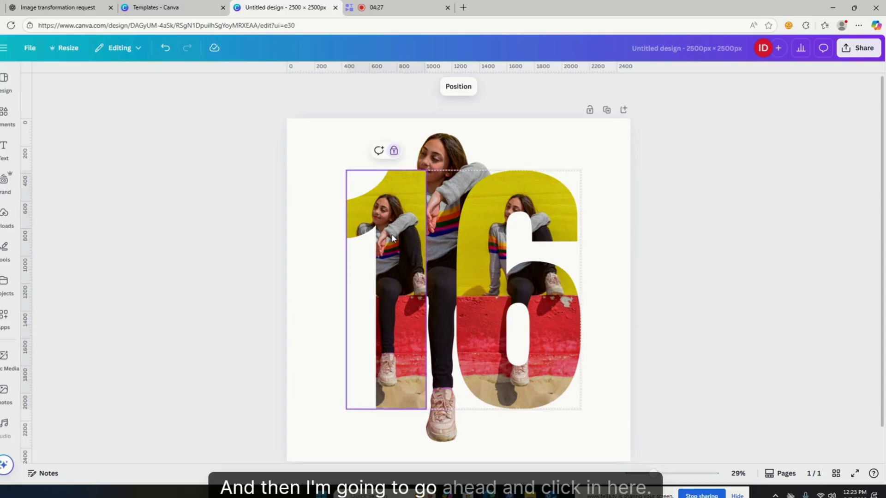
click(394, 151)
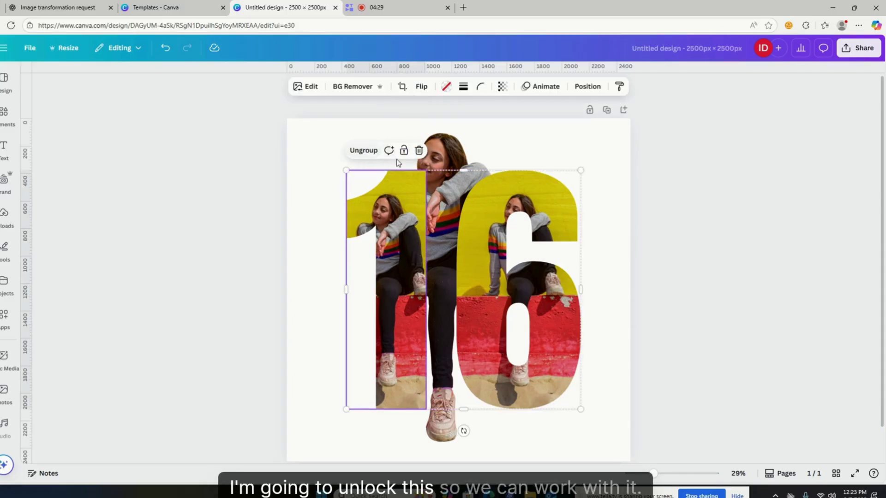
double_click(397, 217)
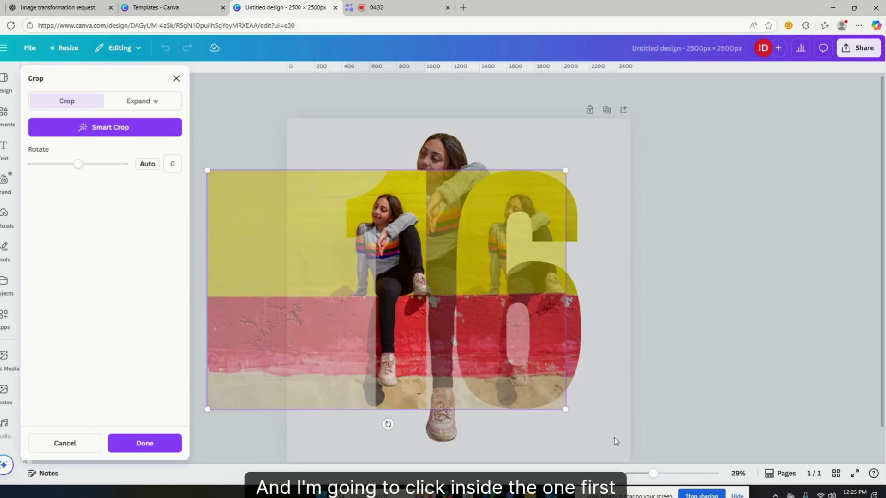
drag(566, 409, 715, 493)
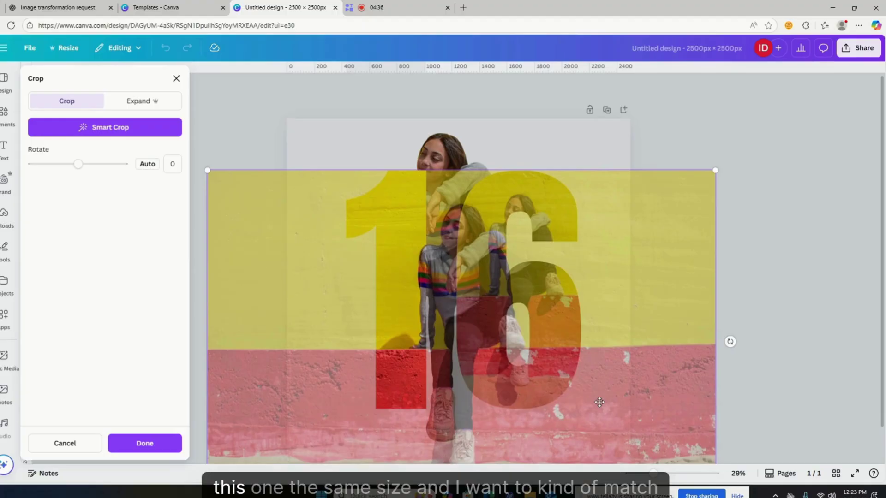
drag(602, 407, 578, 362)
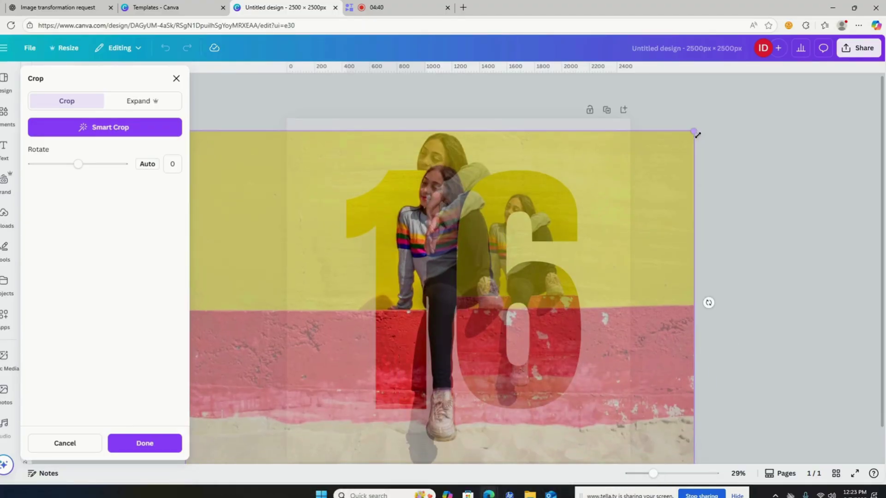
drag(694, 131, 739, 100)
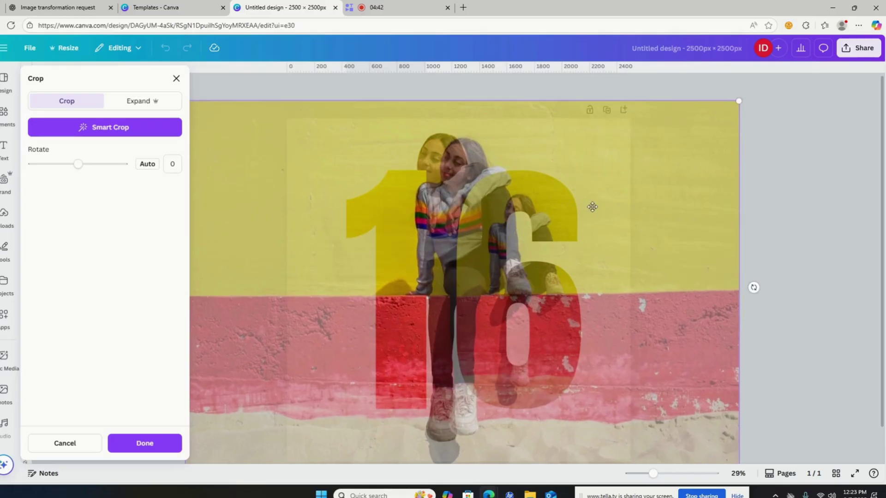
drag(592, 207, 570, 205)
click(771, 277)
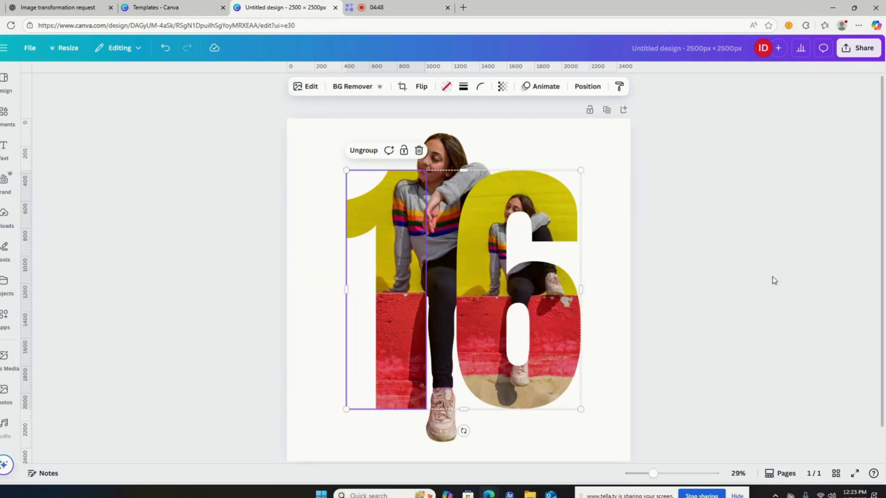
Enlarge and slide the 6's photo to show the wall, then select everything.
click(555, 201)
double_click(555, 201)
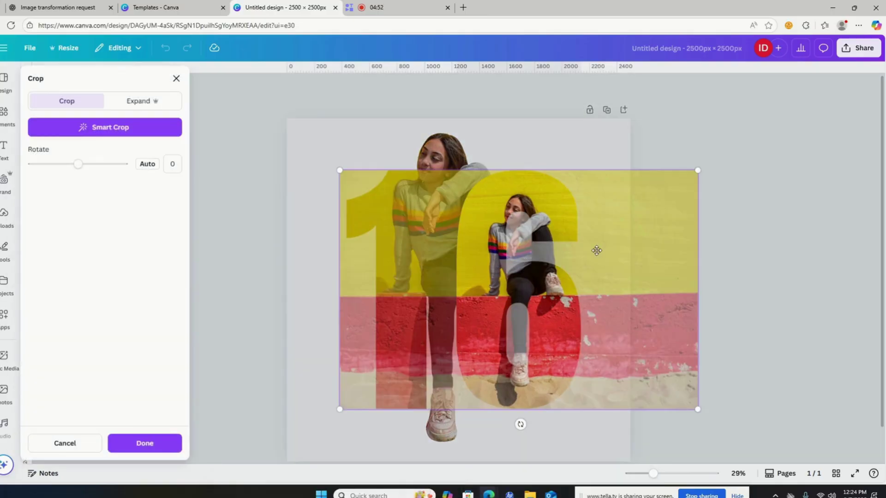
drag(699, 169, 803, 96)
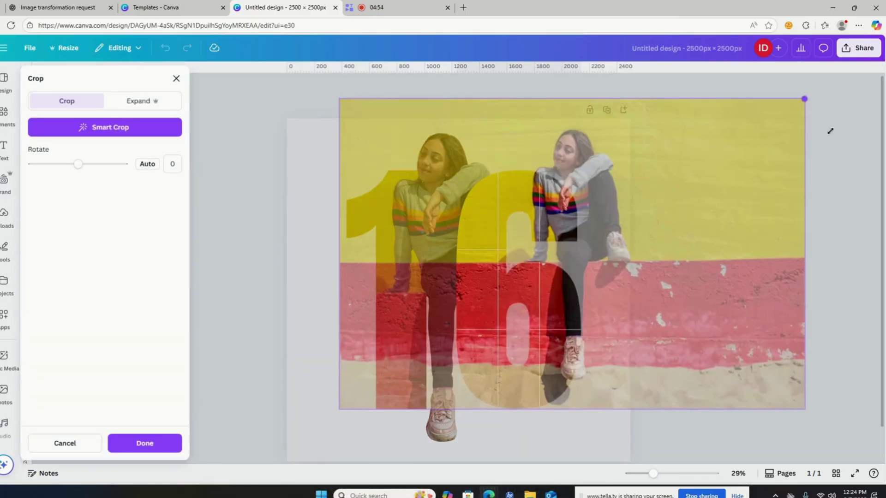
drag(587, 285, 456, 347)
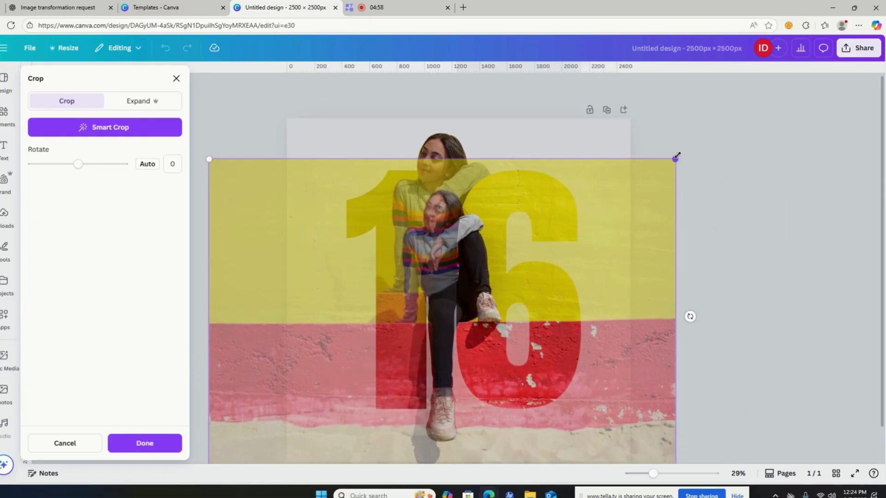
drag(676, 159, 756, 105)
drag(575, 241, 550, 253)
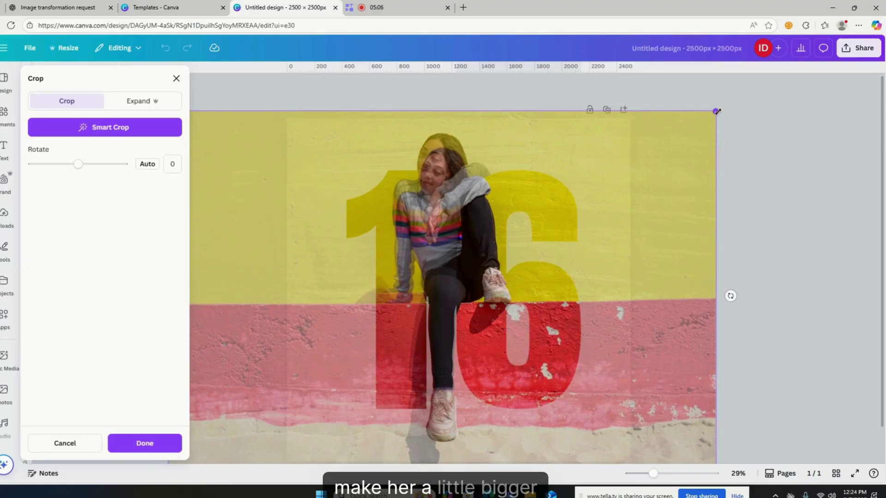
drag(718, 110, 720, 102)
drag(619, 164, 606, 166)
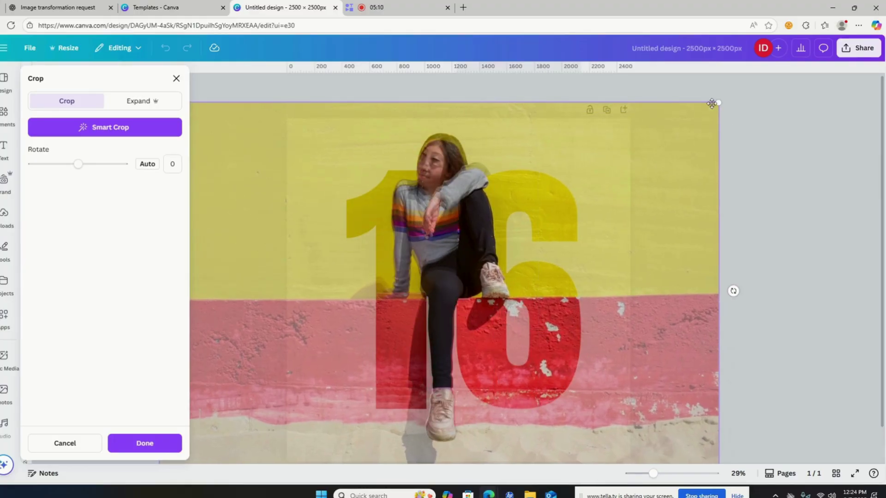
drag(715, 103, 728, 96)
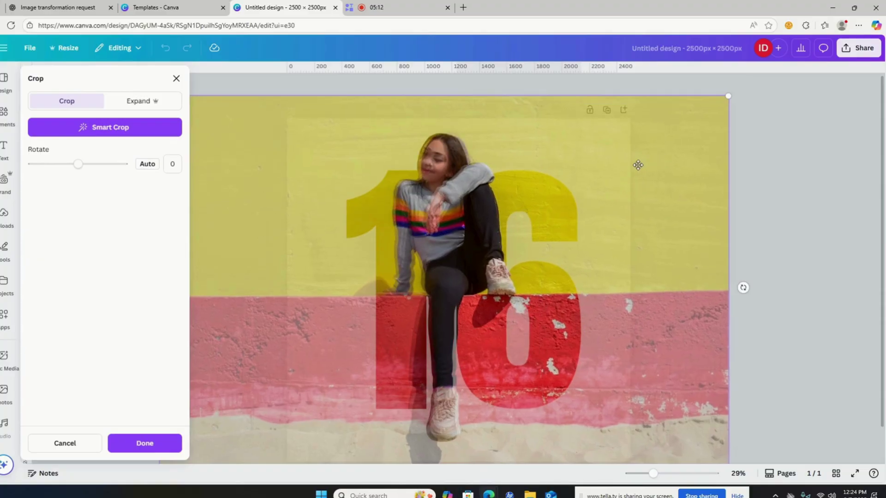
click(764, 259)
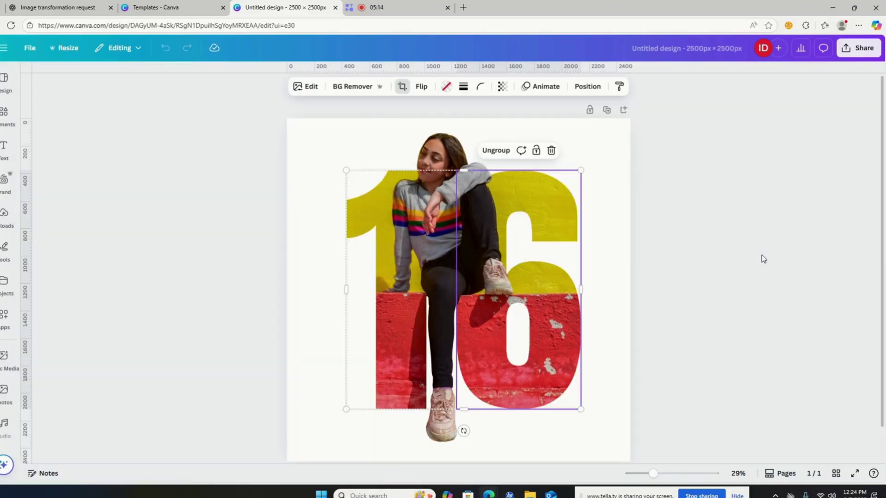
click(702, 298)
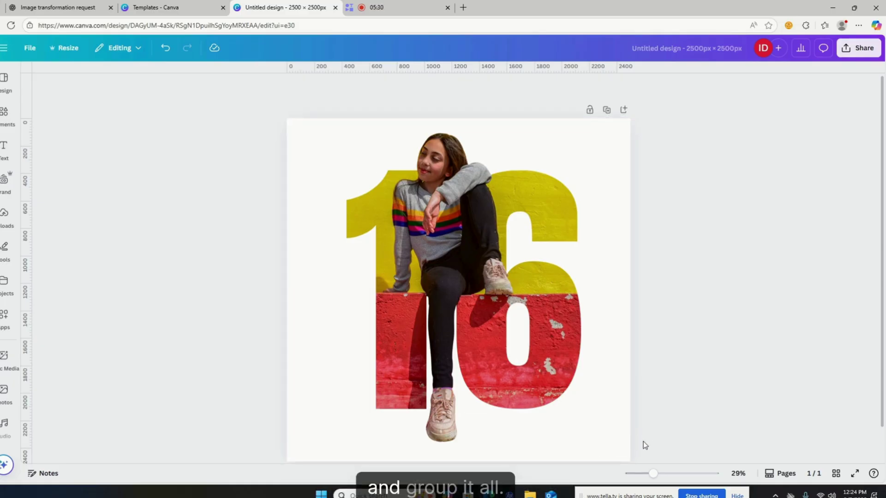
drag(638, 438, 326, 132)
Unlock the girl cutout and group it with the photo-filled 16.
click(716, 211)
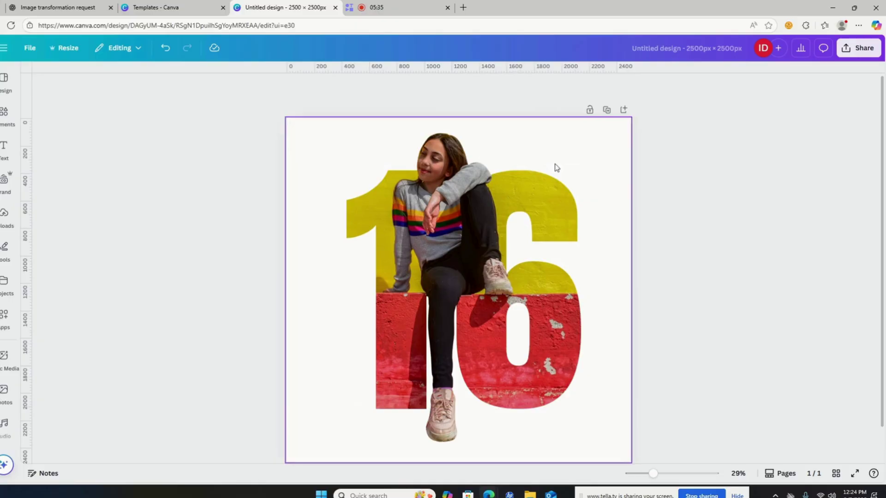
click(464, 134)
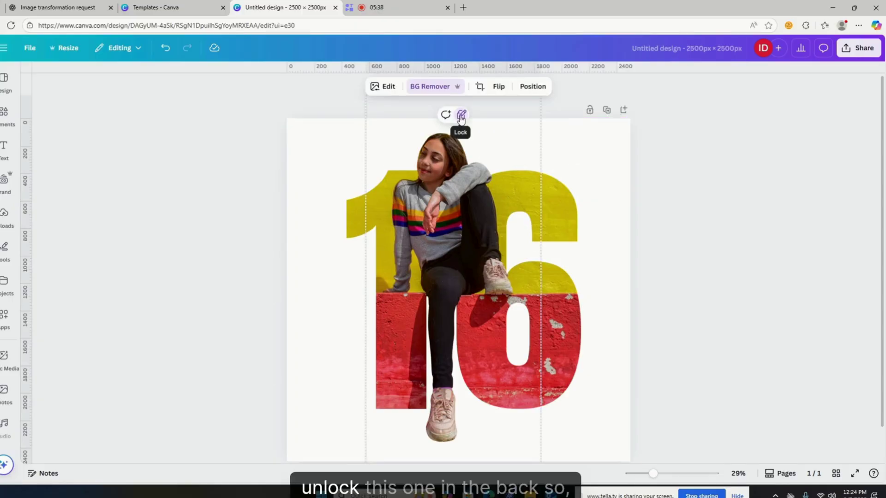
click(461, 117)
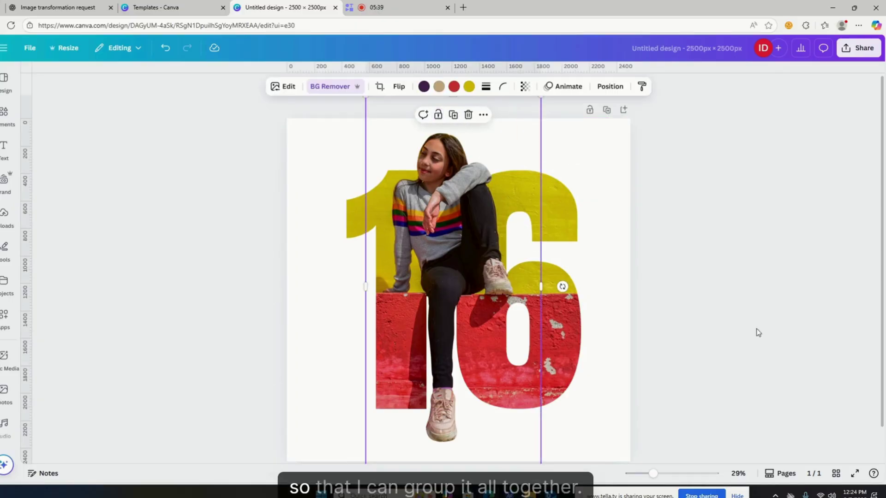
click(702, 400)
drag(657, 428, 332, 133)
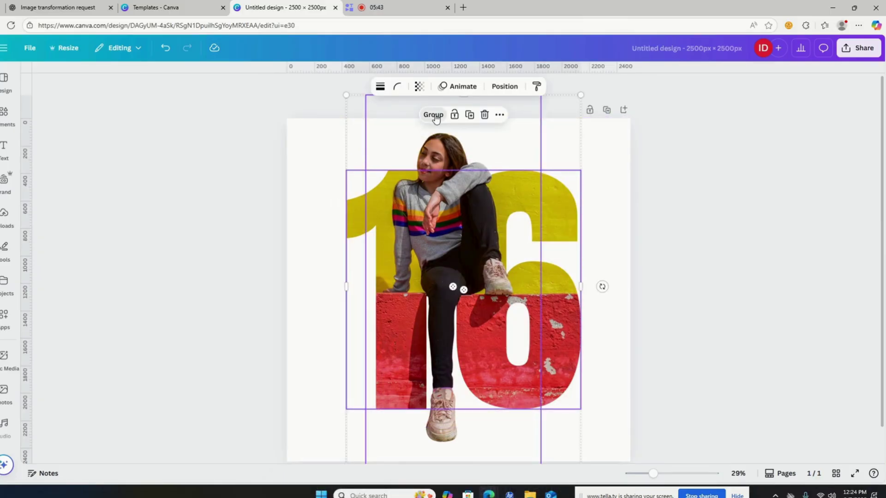
click(685, 318)
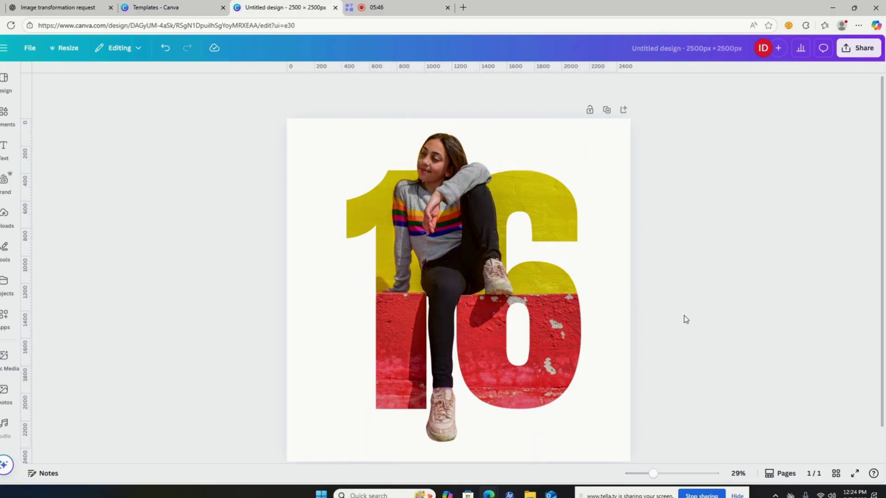
click(617, 432)
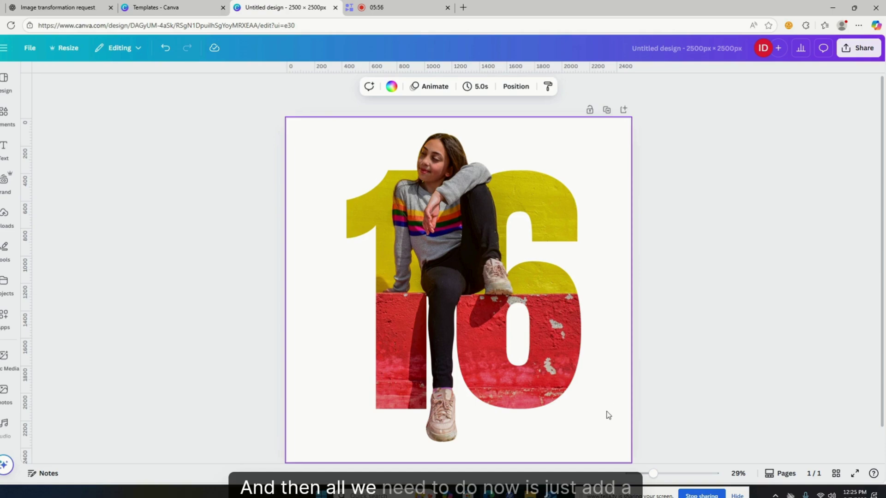
Search Elements for 'party background' and browse the photo results to the backyard string-lights photo.
click(19, 214)
click(5, 112)
click(105, 77)
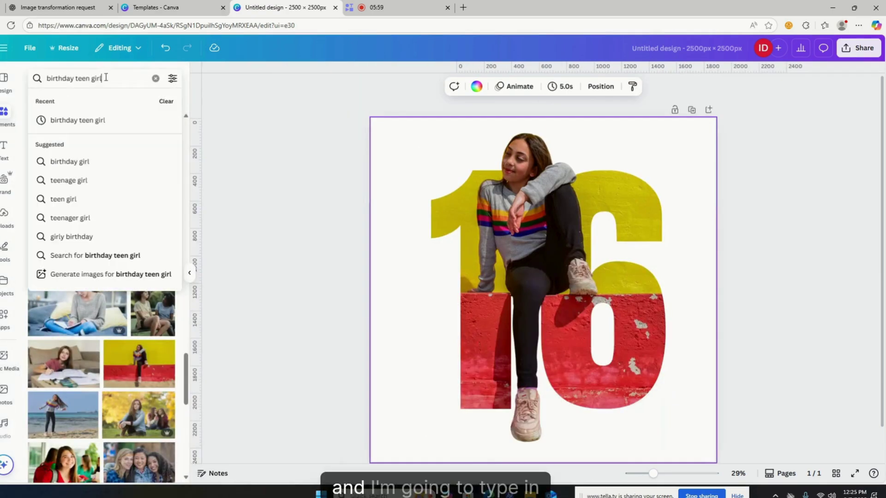
triple_click(106, 78)
text(pa)
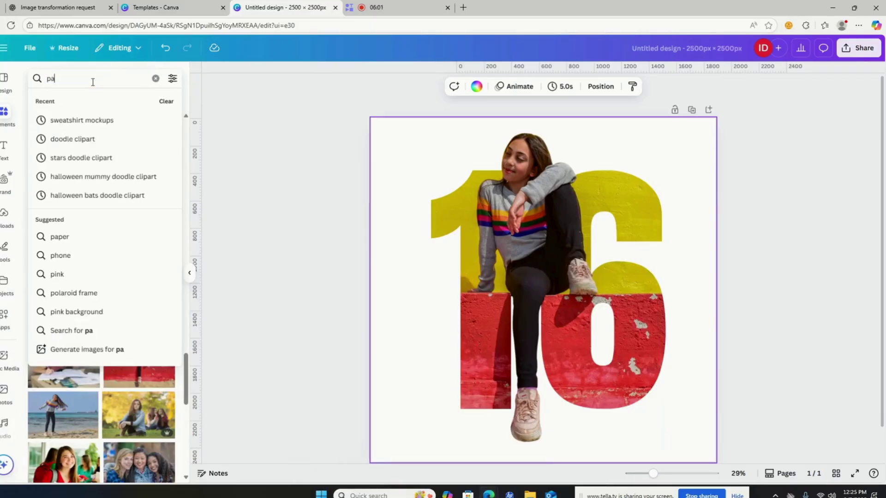
text(rty ba)
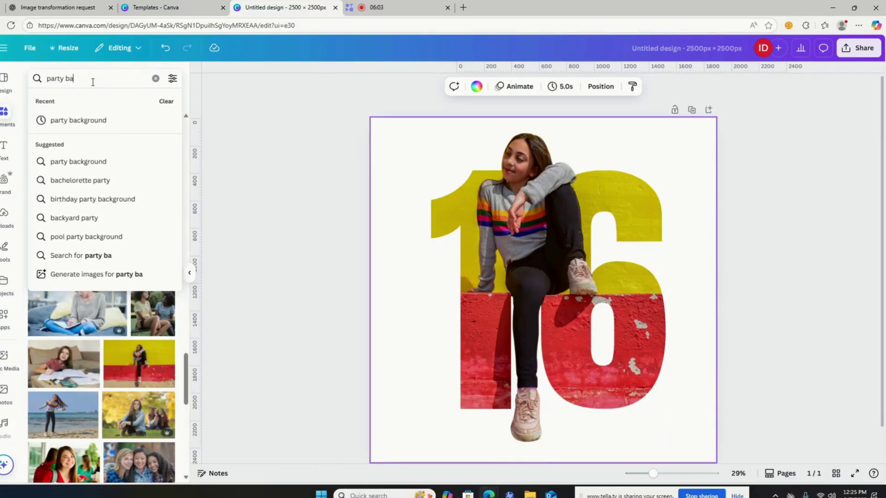
text(ckground)
key(Return)
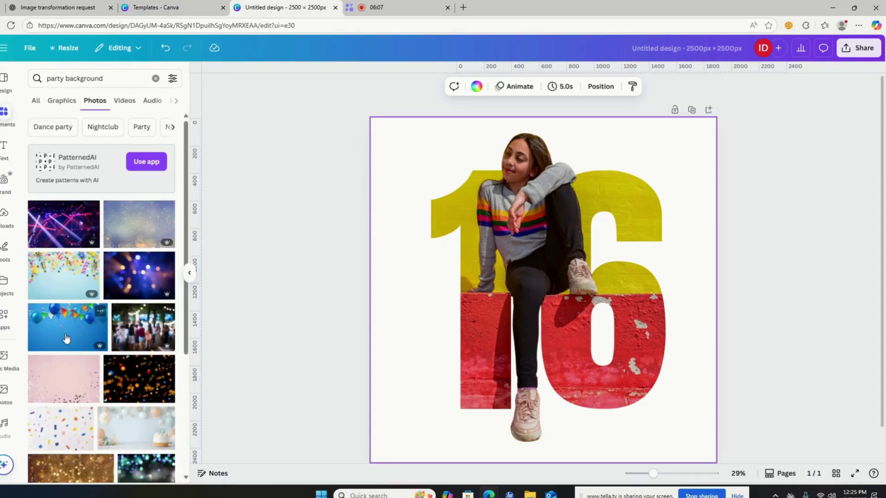
scroll(66, 338, down, 5)
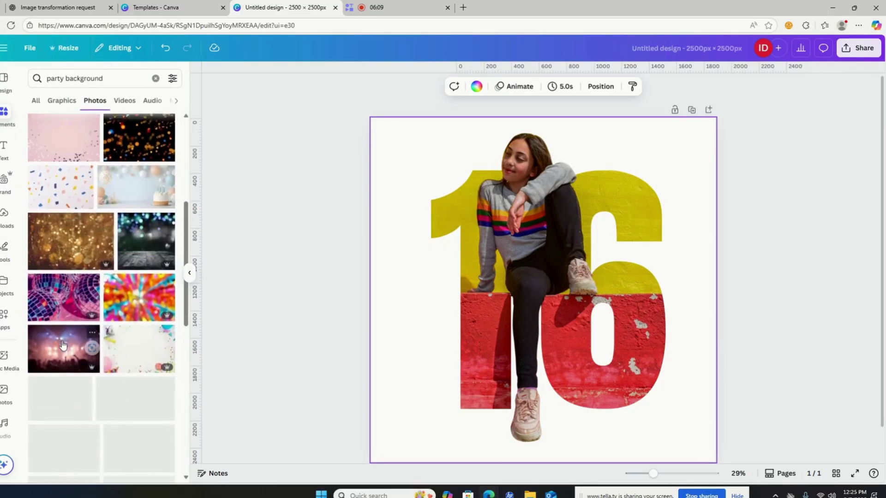
scroll(61, 345, down, 2)
scroll(64, 346, down, 1)
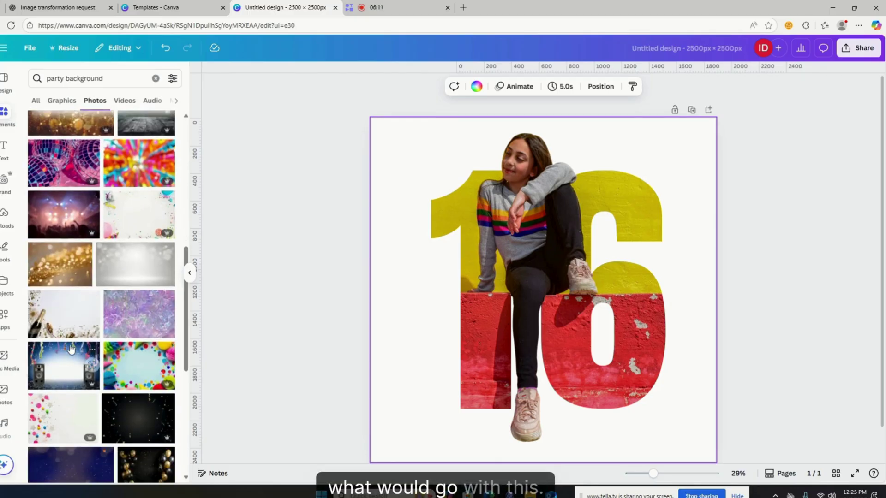
scroll(71, 349, down, 6)
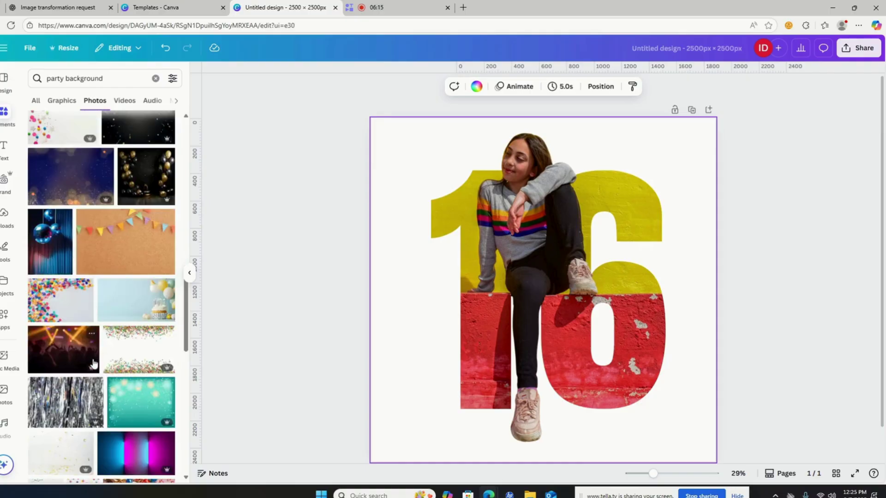
scroll(93, 364, down, 6)
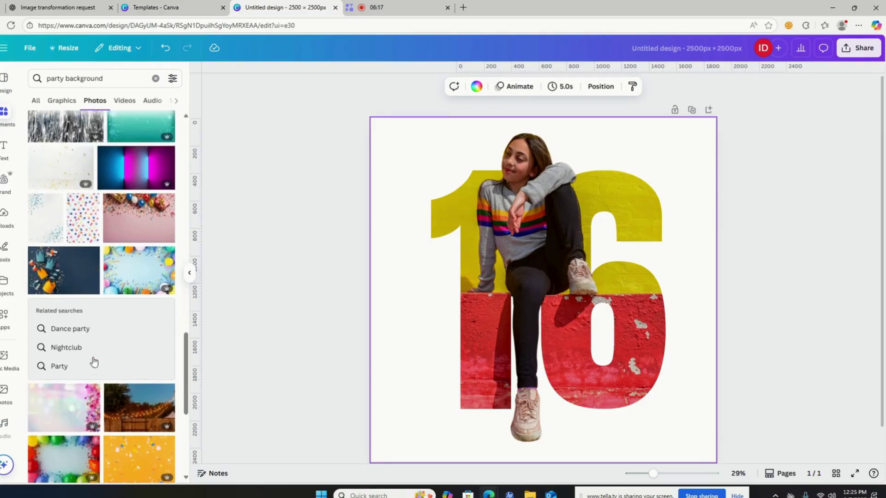
scroll(94, 363, down, 2)
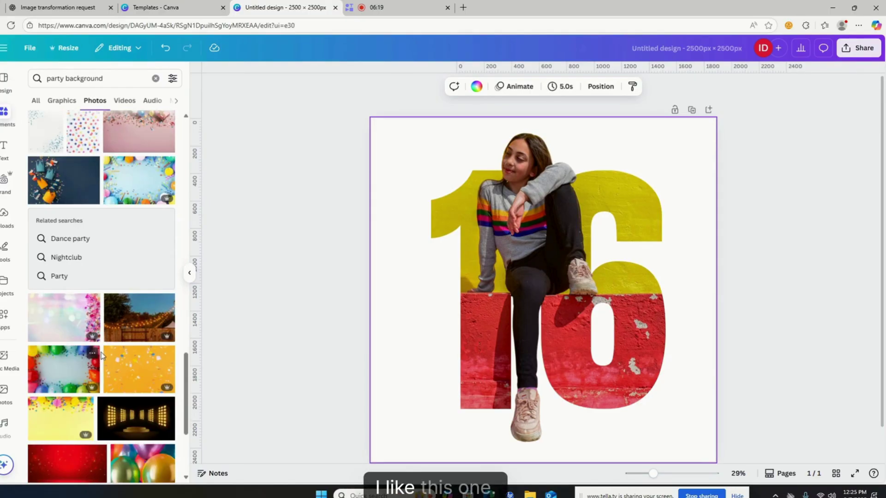
Add the backyard string-lights photo and set it as the page background behind the girl and 16.
click(130, 320)
drag(581, 259, 556, 436)
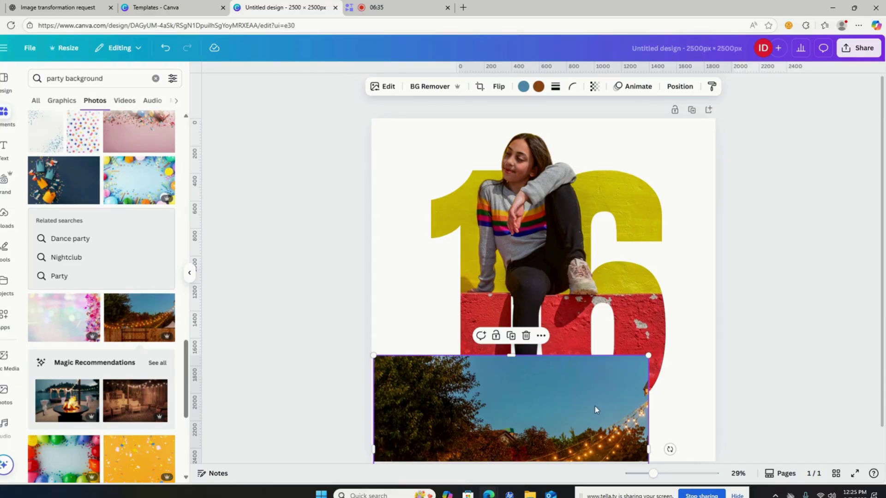
click(541, 336)
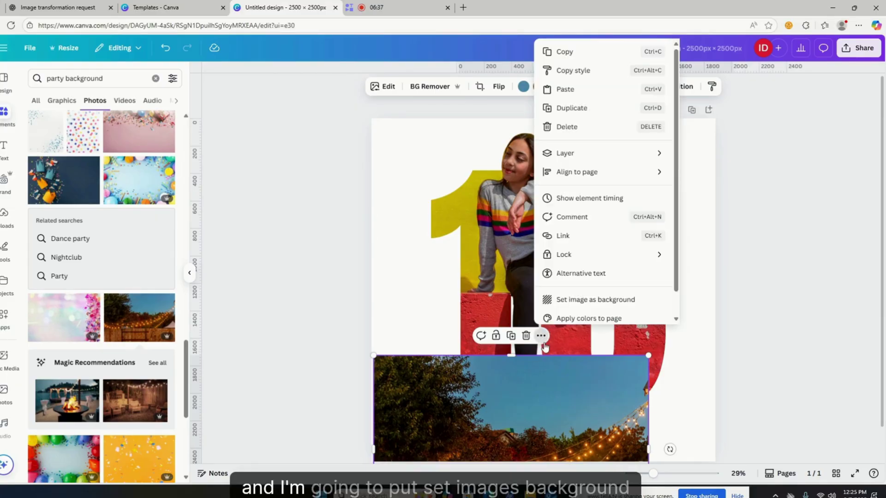
click(580, 300)
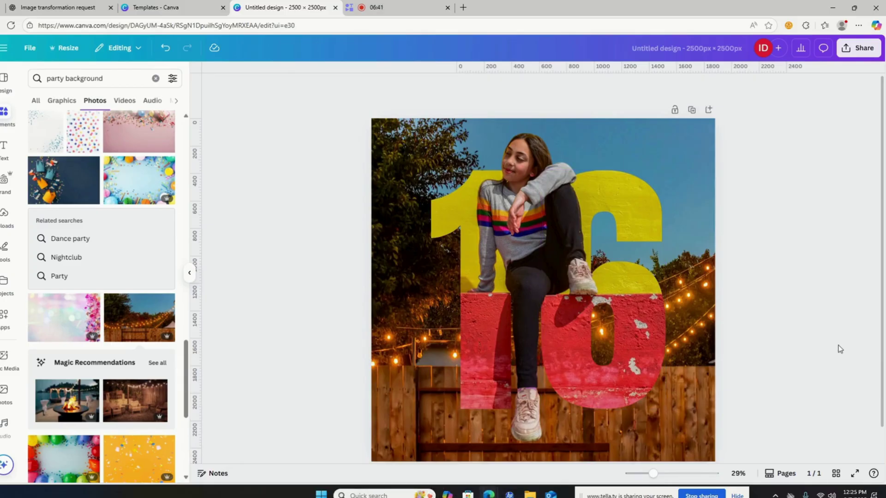
click(640, 338)
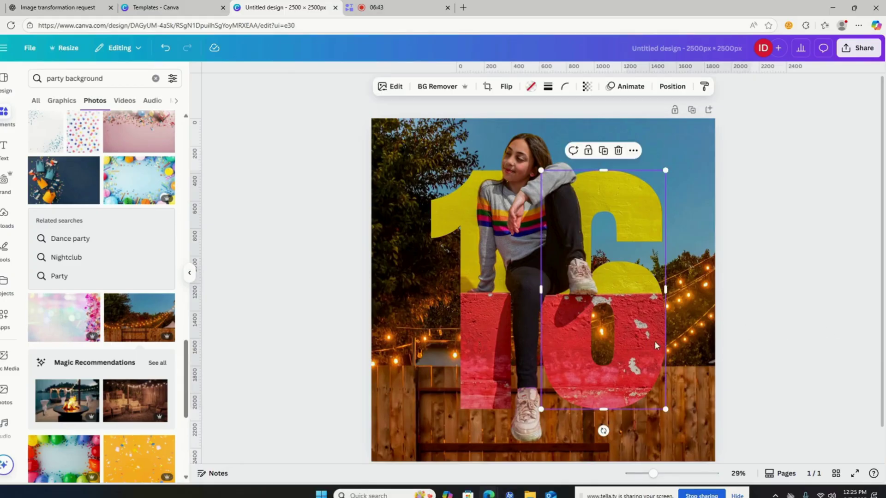
click(792, 429)
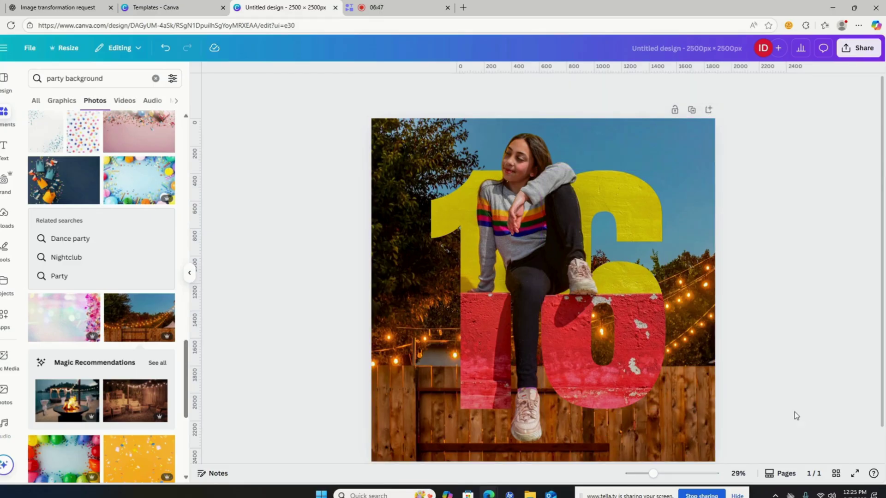
Select the 1 and 6 together, move them up-left, enlarge them and nudge them down.
drag(674, 413, 472, 311)
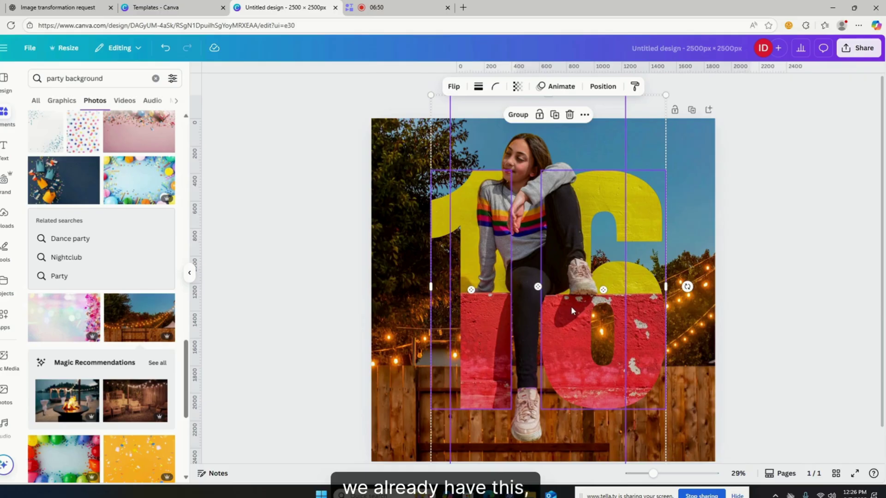
mouse_move(569, 305)
mouse_down()
mouse_move(550, 275)
mouse_move(557, 310)
mouse_up()
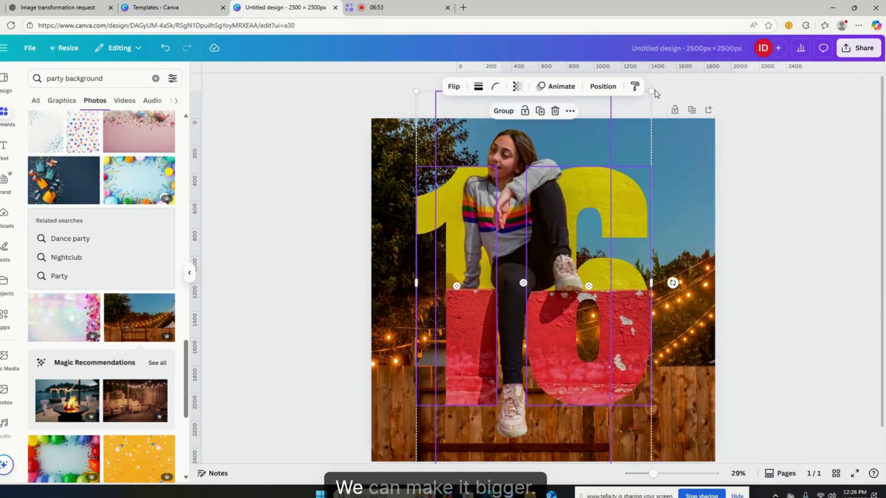
drag(652, 91, 690, 89)
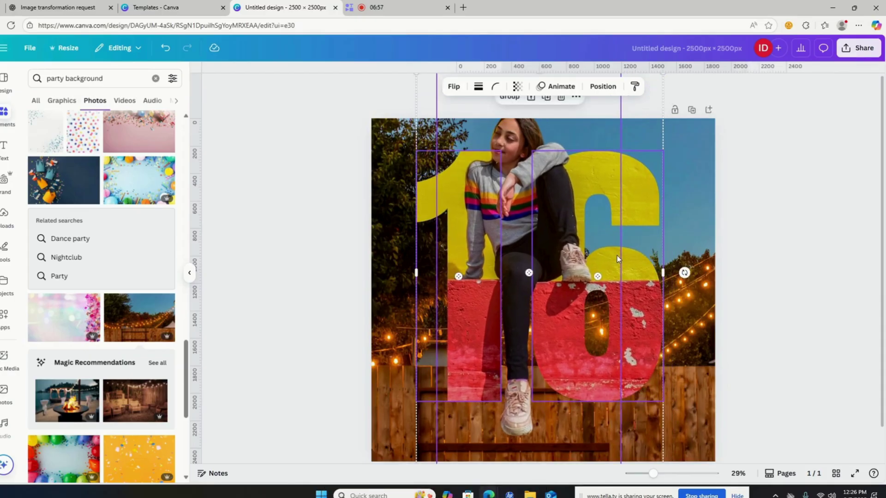
drag(617, 259, 614, 281)
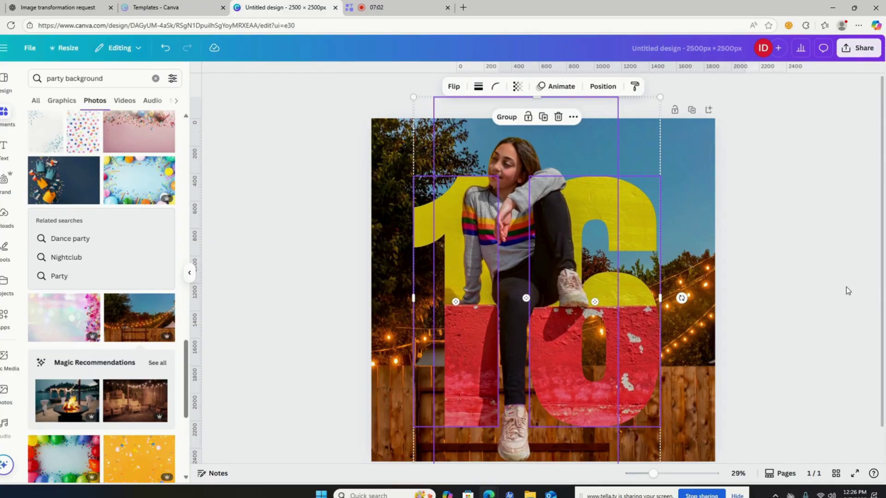
Fine-tune the grouped 16's size and position so it stands centred over the fence.
scroll(846, 287, down, 1)
scroll(846, 287, up, 1)
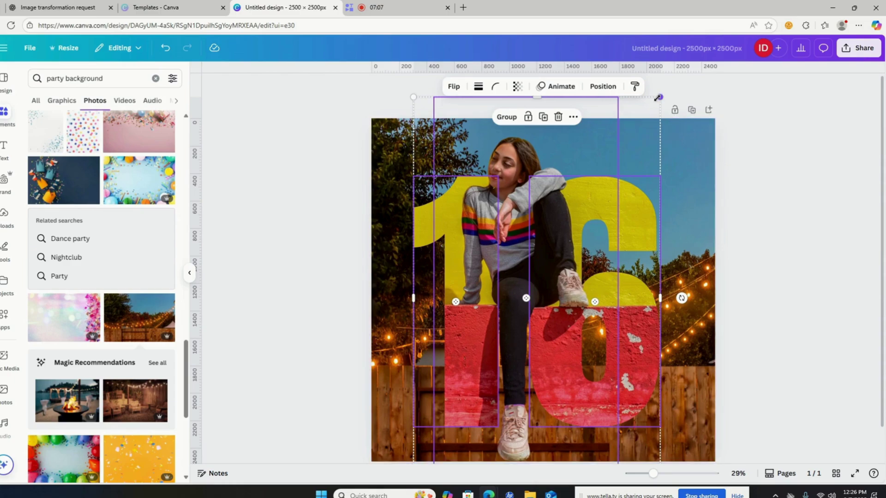
mouse_move(684, 93)
mouse_down()
mouse_move(698, 89)
mouse_move(685, 102)
mouse_move(691, 88)
mouse_up()
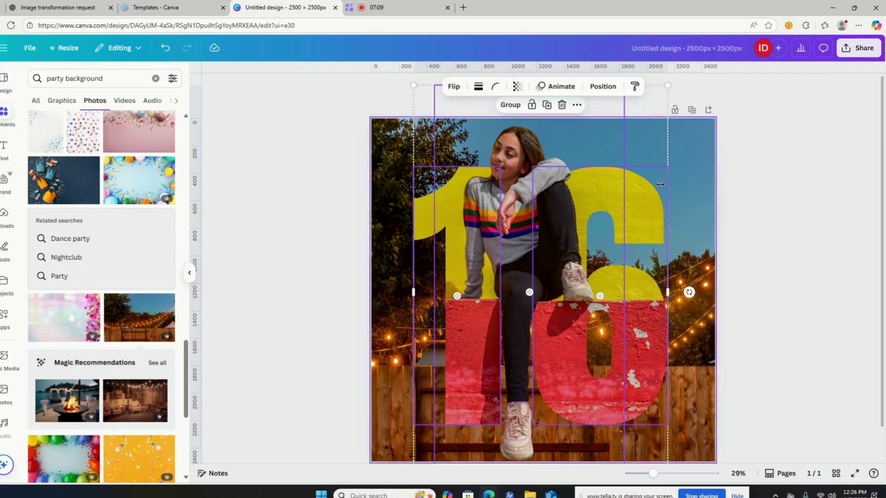
drag(628, 319, 629, 376)
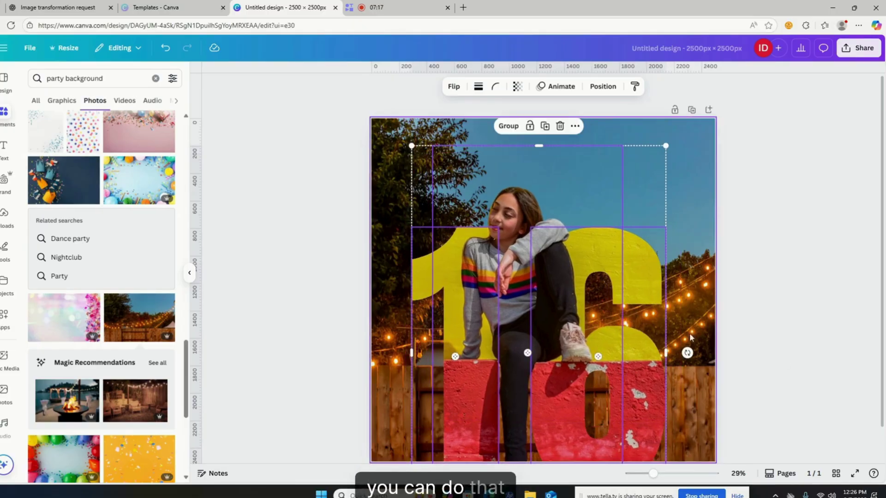
drag(615, 317, 616, 263)
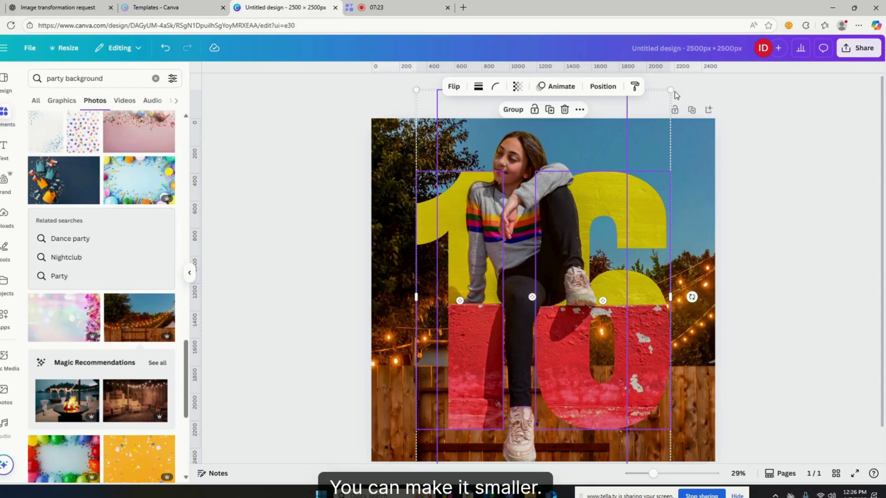
drag(673, 91, 636, 149)
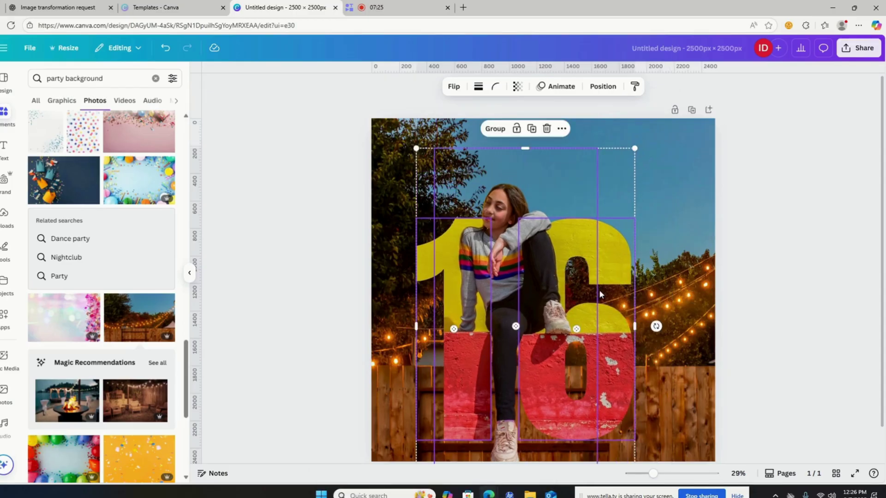
mouse_move(602, 288)
mouse_down()
mouse_move(604, 217)
mouse_move(619, 215)
mouse_move(615, 278)
mouse_up()
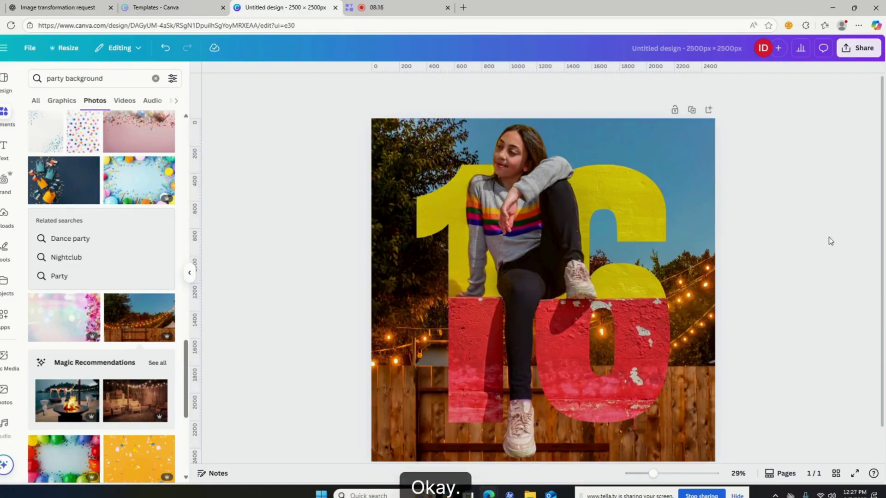